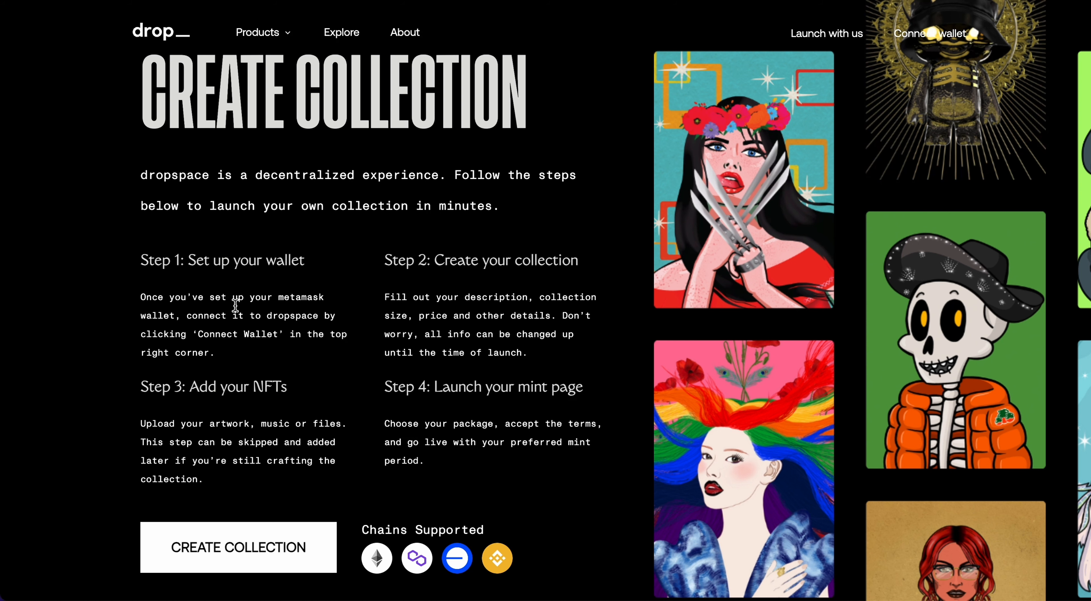
- Begin a new collection from the Create Collection landing page to reach the contract type choice
{"action": "left_click", "coordinate": [236, 553]}
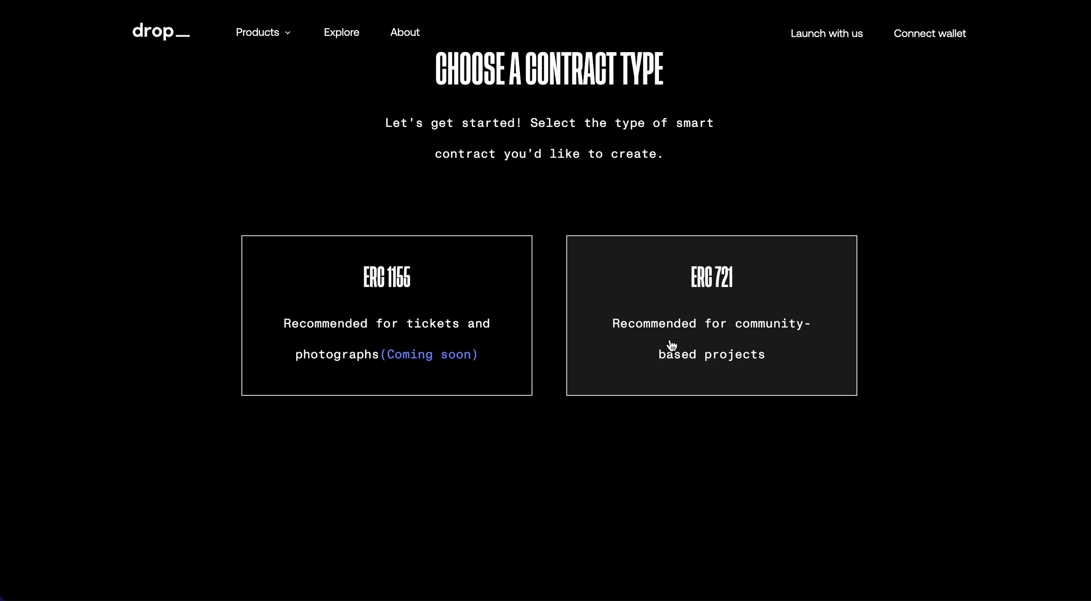
- Choose the ERC 721 contract type and upload 'rockstars (1) copy 3.png' from Downloads as the logo
{"action": "left_click", "coordinate": [663, 299]}
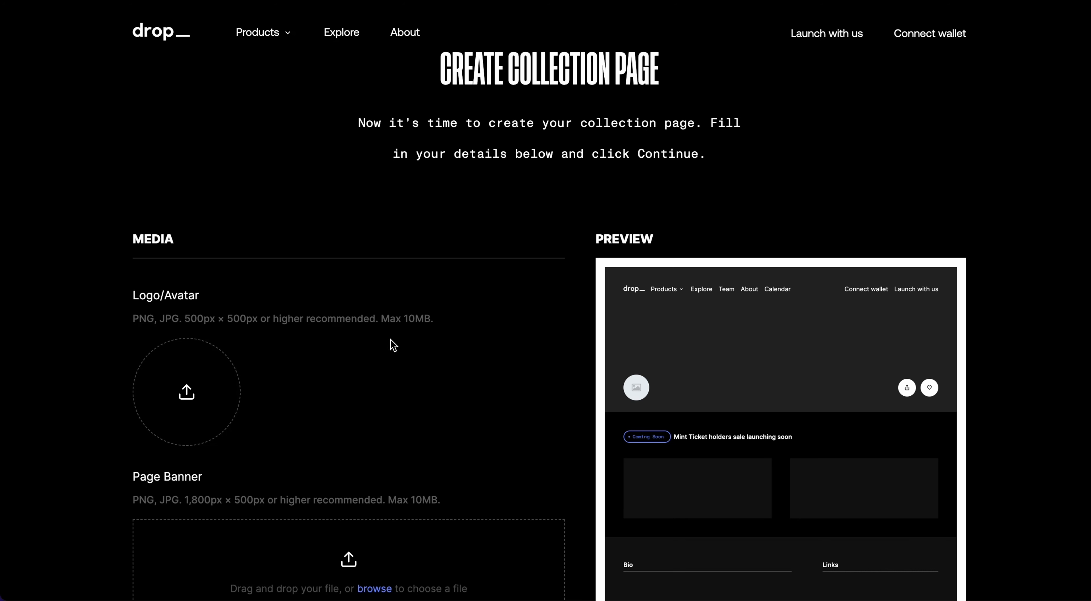
{"action": "scroll", "coordinate": [307, 296], "scroll_direction": "down", "scroll_amount": 4}
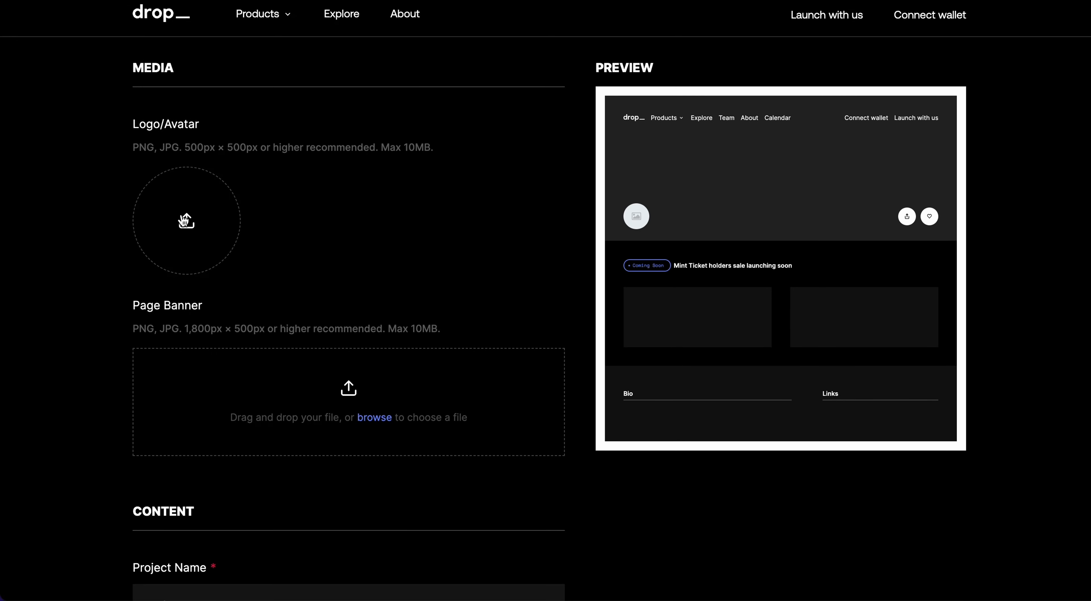
{"action": "left_click", "coordinate": [185, 220]}
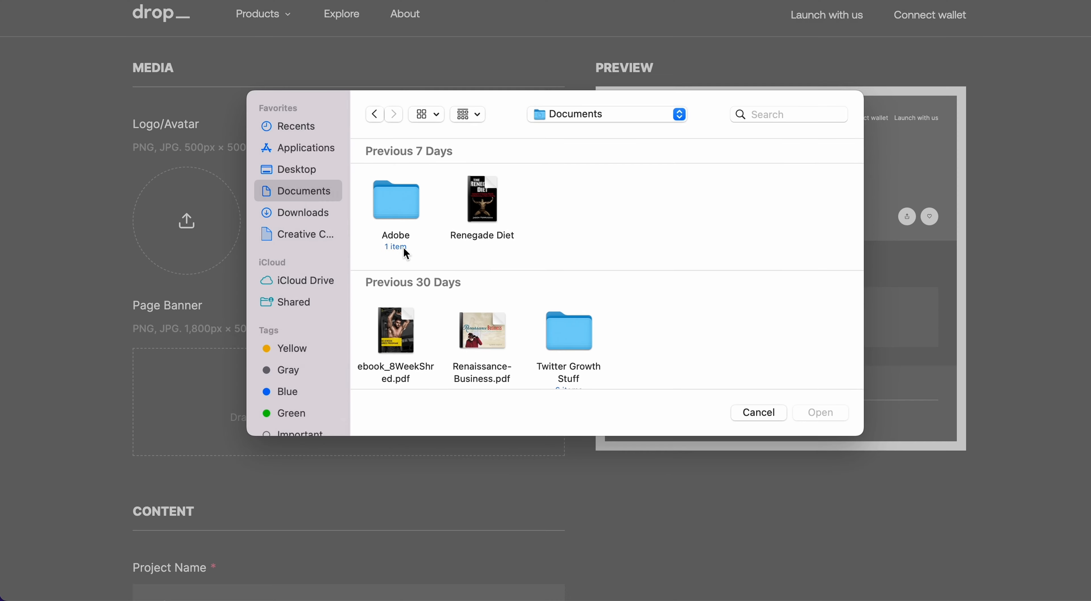
{"action": "left_click", "coordinate": [292, 212]}
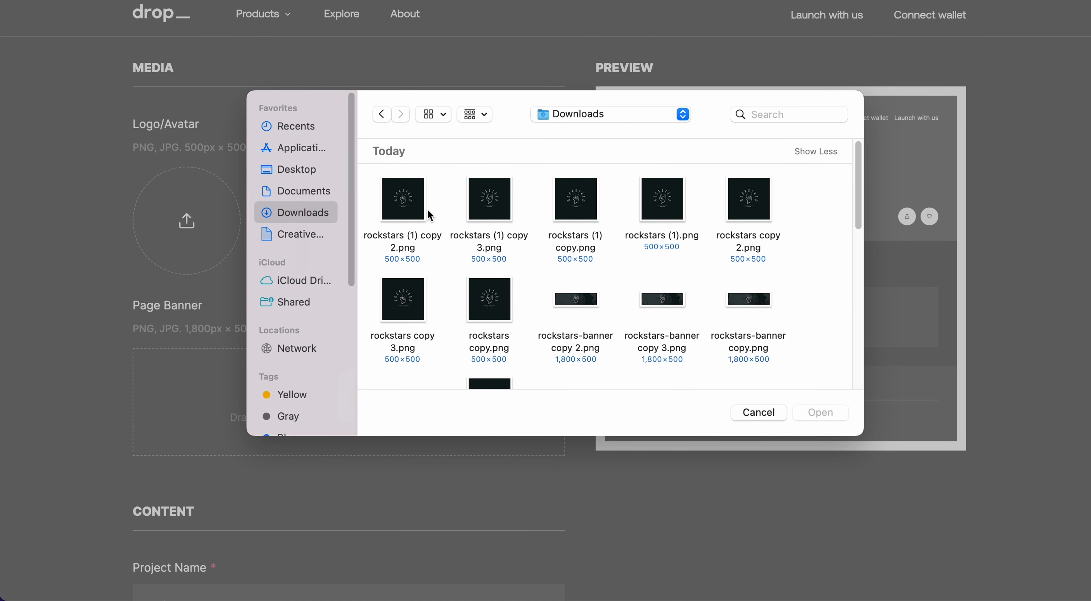
{"action": "double_click", "coordinate": [490, 184]}
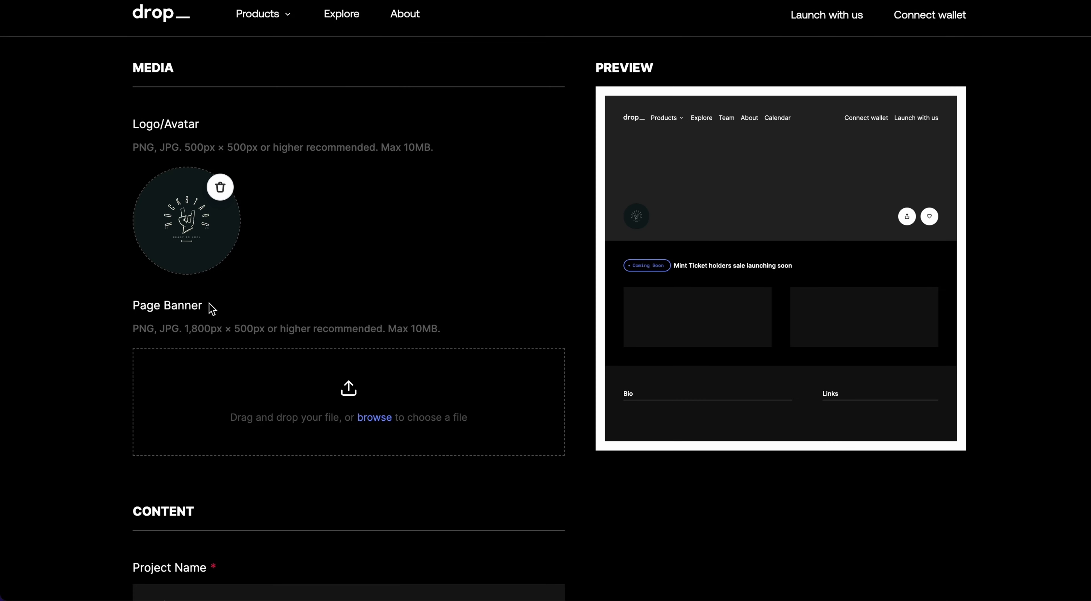
- Upload 'rockstars-banner copy 2.png' as the collection page banner
{"action": "scroll", "coordinate": [305, 348], "scroll_direction": "down", "scroll_amount": 1}
{"action": "left_click", "coordinate": [370, 403]}
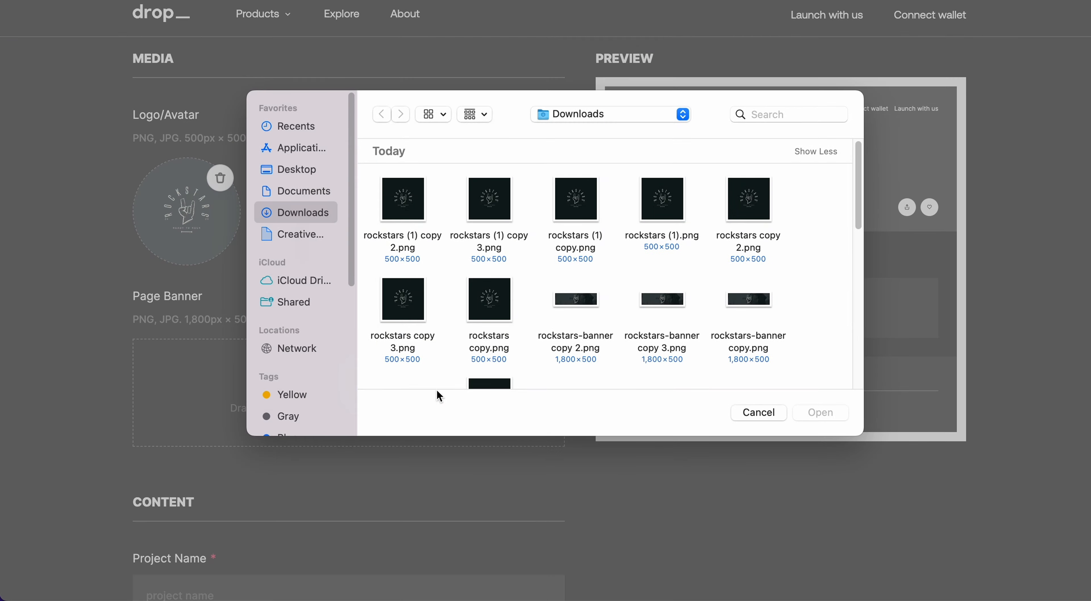
{"action": "double_click", "coordinate": [559, 302]}
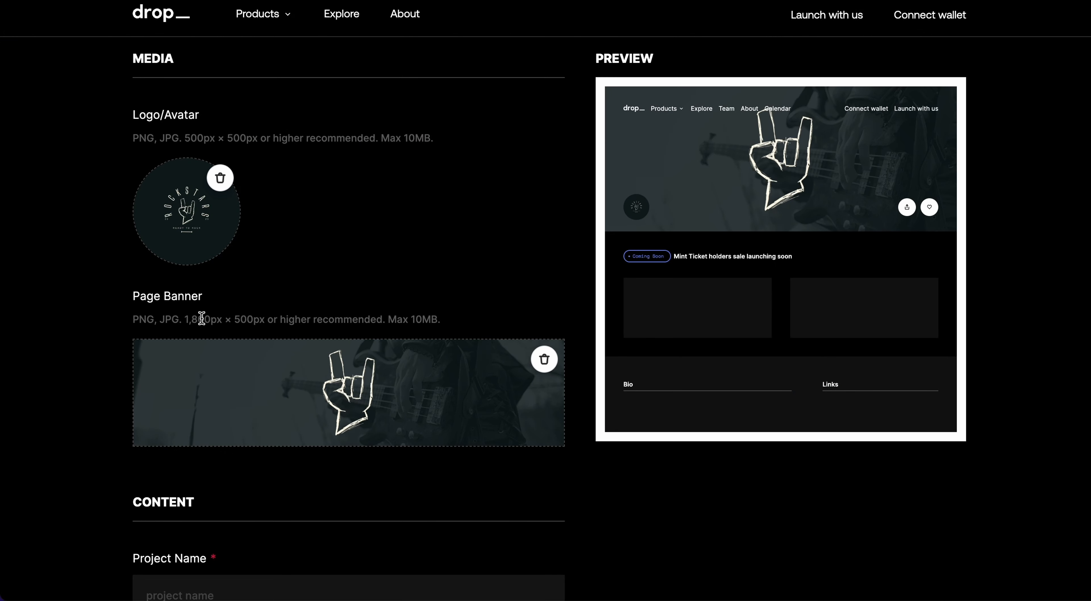
{"action": "scroll", "coordinate": [525, 267], "scroll_direction": "down", "scroll_amount": 3}
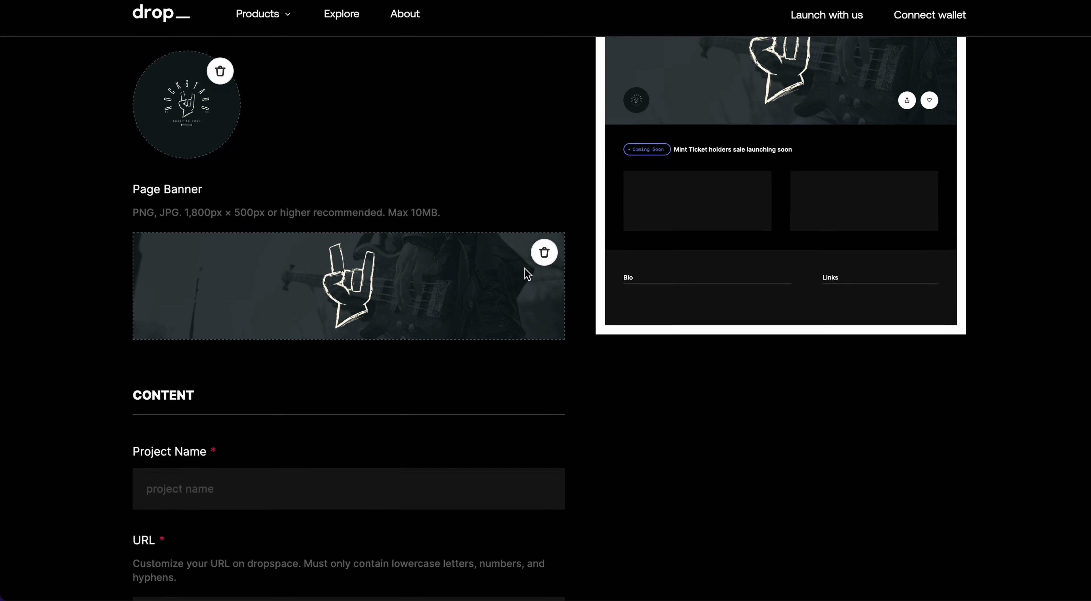
{"action": "scroll", "coordinate": [636, 339], "scroll_direction": "up", "scroll_amount": 6}
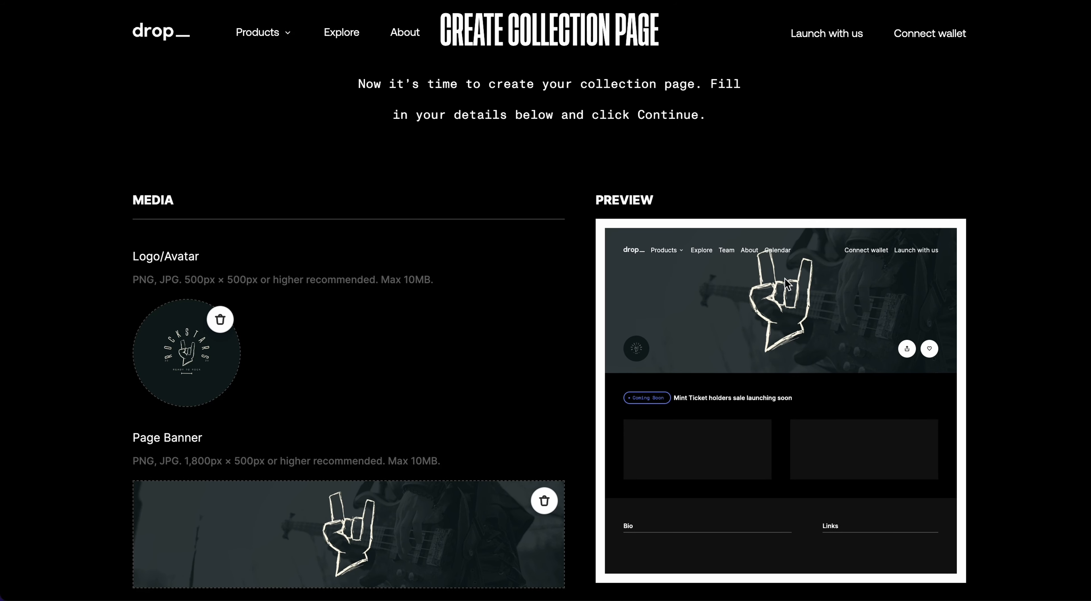
{"action": "scroll", "coordinate": [404, 319], "scroll_direction": "down", "scroll_amount": 6}
- Enter 'The Rockstars' as the project name
{"action": "left_click", "coordinate": [224, 466]}
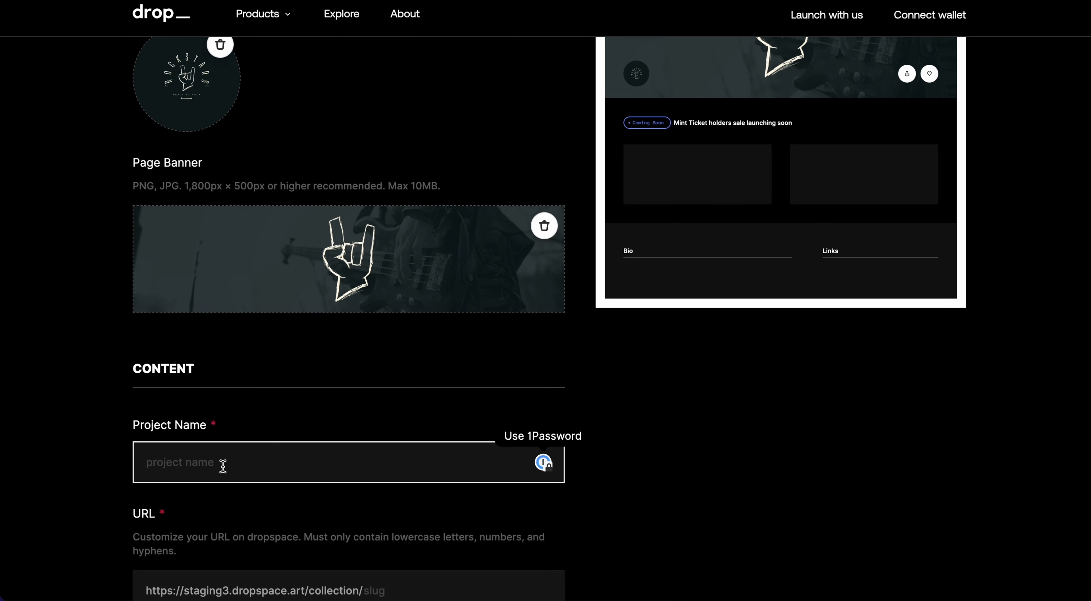
{"action": "type", "text": "Roc"}
{"action": "key", "text": "BackSpace"}
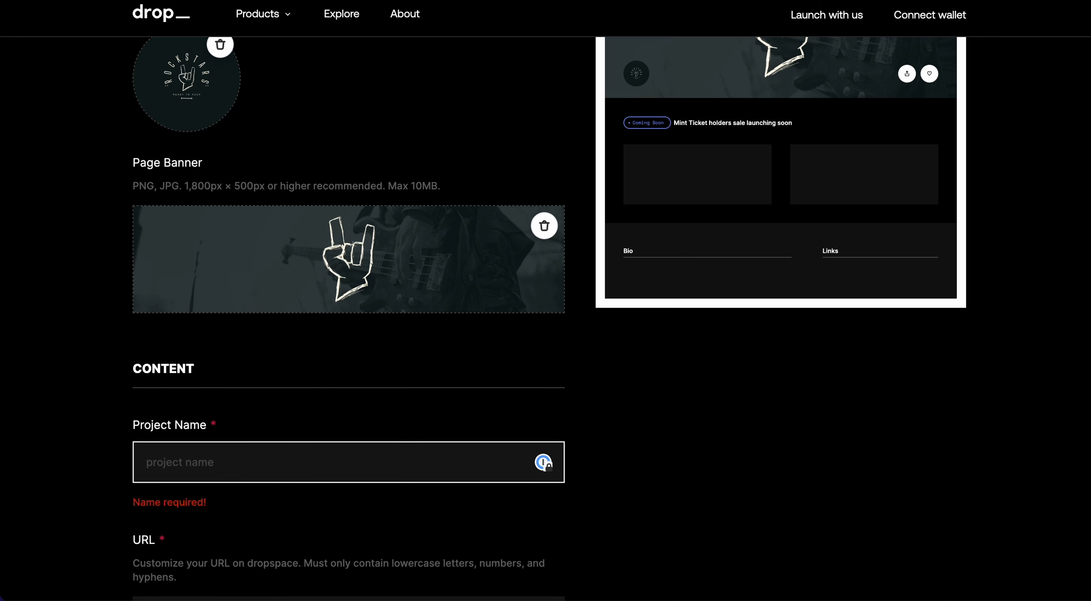
{"action": "type", "text": "The Rockstar"}
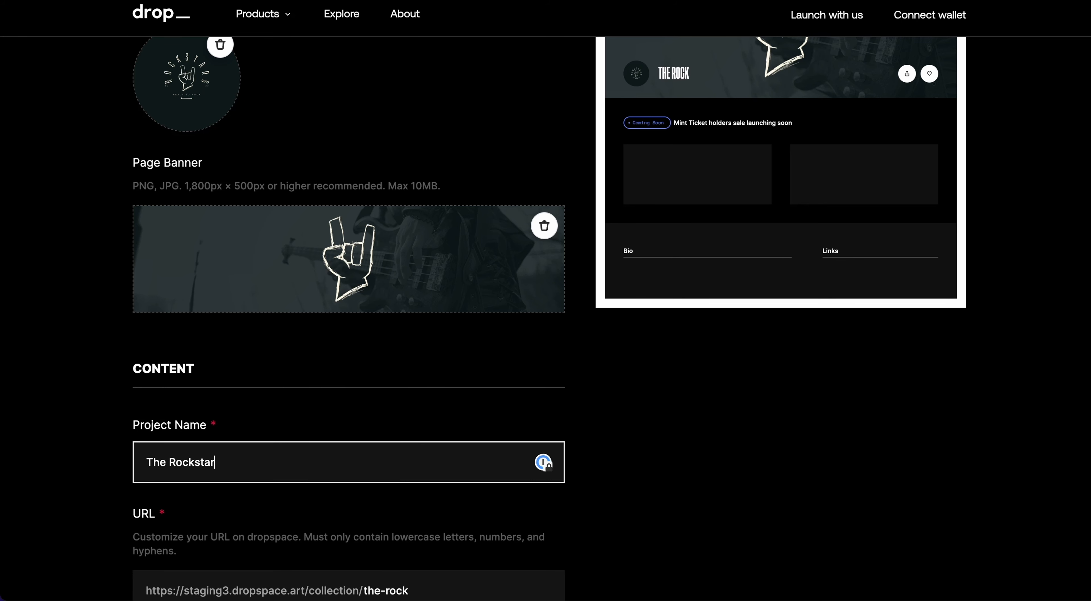
{"action": "scroll", "coordinate": [224, 463], "scroll_direction": "down", "scroll_amount": 3}
{"action": "type", "text": "star"}
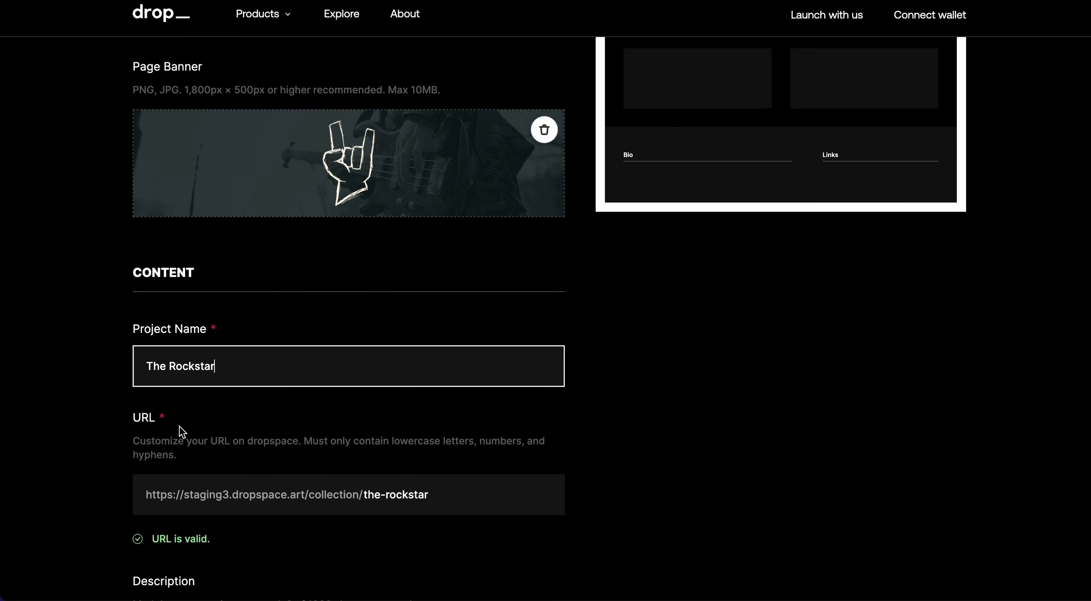
{"action": "scroll", "coordinate": [339, 449], "scroll_direction": "down", "scroll_amount": 1}
{"action": "type", "text": "s"}
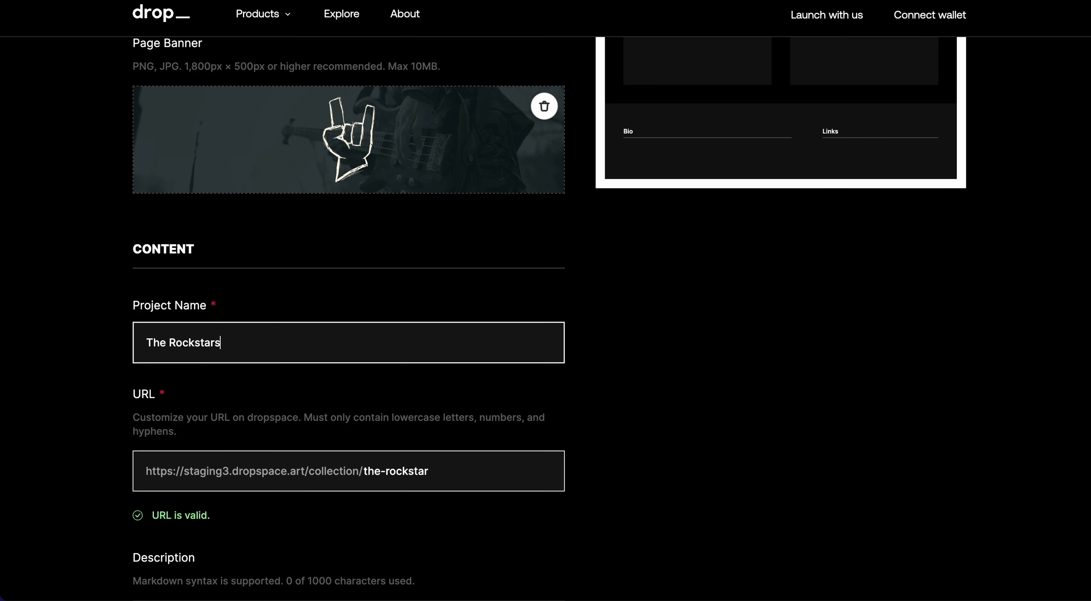
- Delete the leading 'The' so the name reads Rockstars and the URL becomes rockstars
{"action": "left_click", "coordinate": [432, 471]}
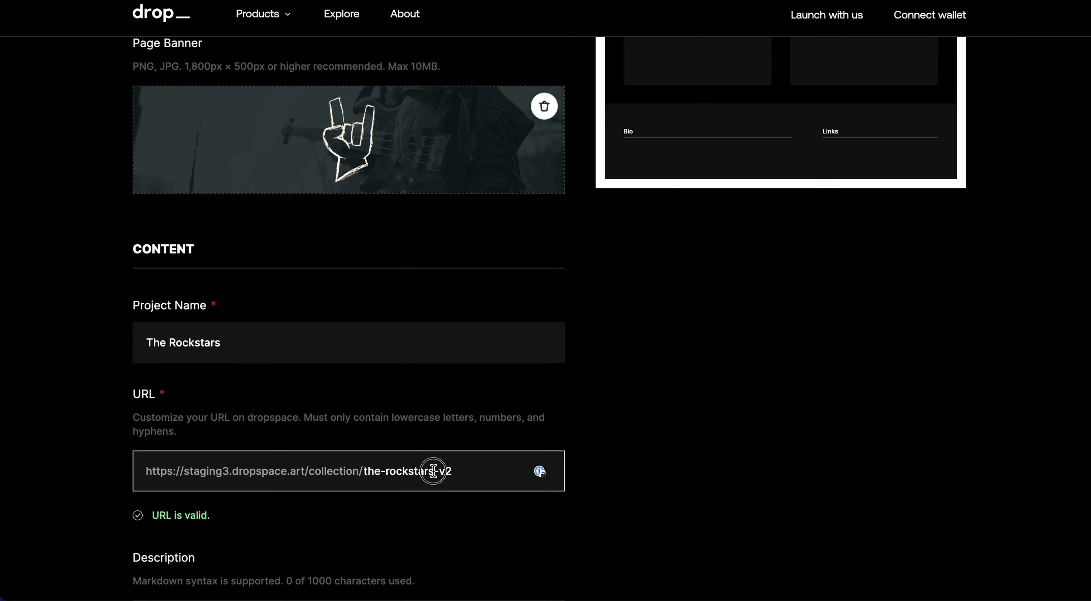
{"action": "left_click", "coordinate": [172, 343]}
{"action": "left_click_drag", "start_coordinate": [171, 343], "coordinate": [124, 343]}
{"action": "key", "text": "BackSpace"}
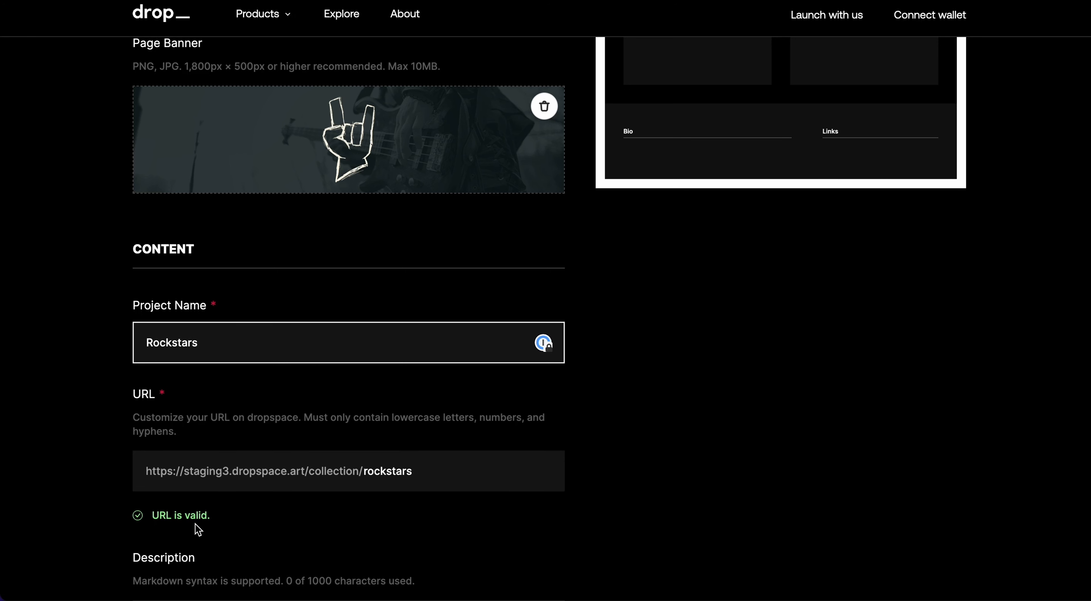
{"action": "left_click", "coordinate": [443, 479]}
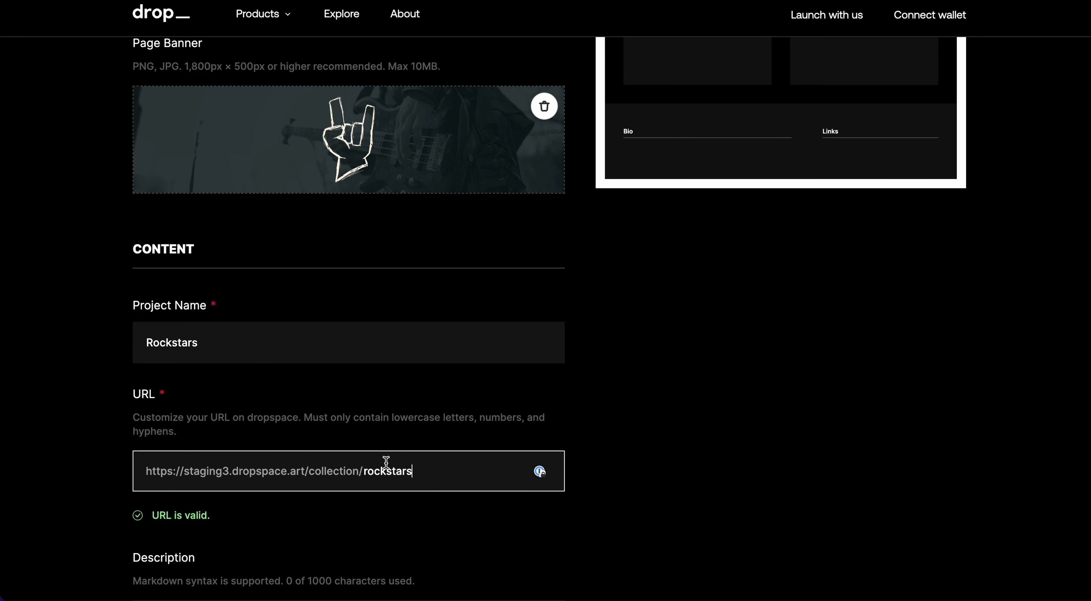
{"action": "scroll", "coordinate": [266, 487], "scroll_direction": "down", "scroll_amount": 5}
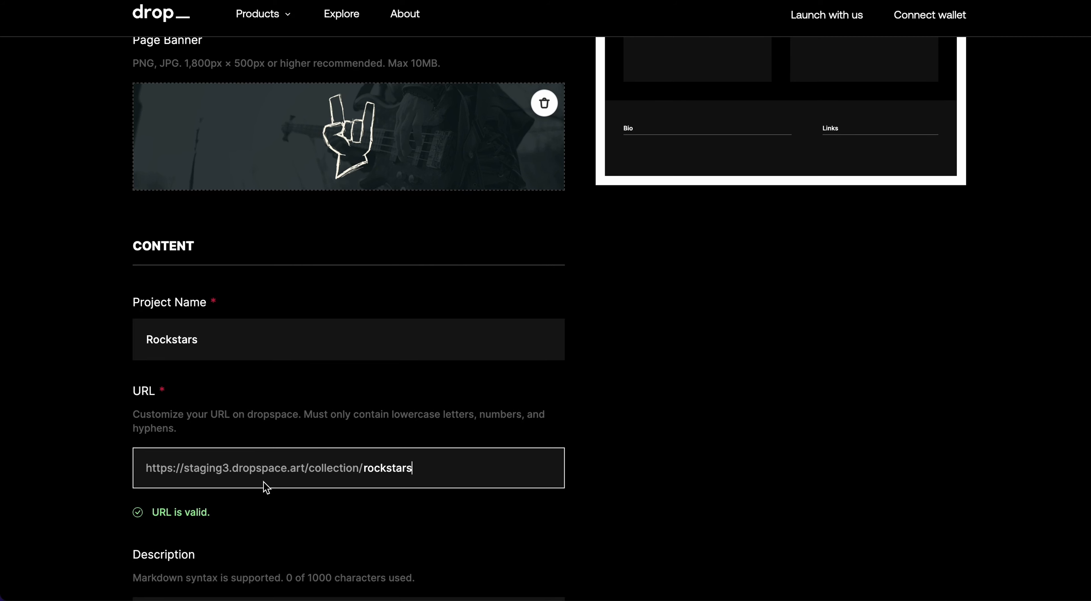
{"action": "left_click", "coordinate": [236, 427]}
{"action": "scroll", "coordinate": [401, 375], "scroll_direction": "down", "scroll_amount": 4}
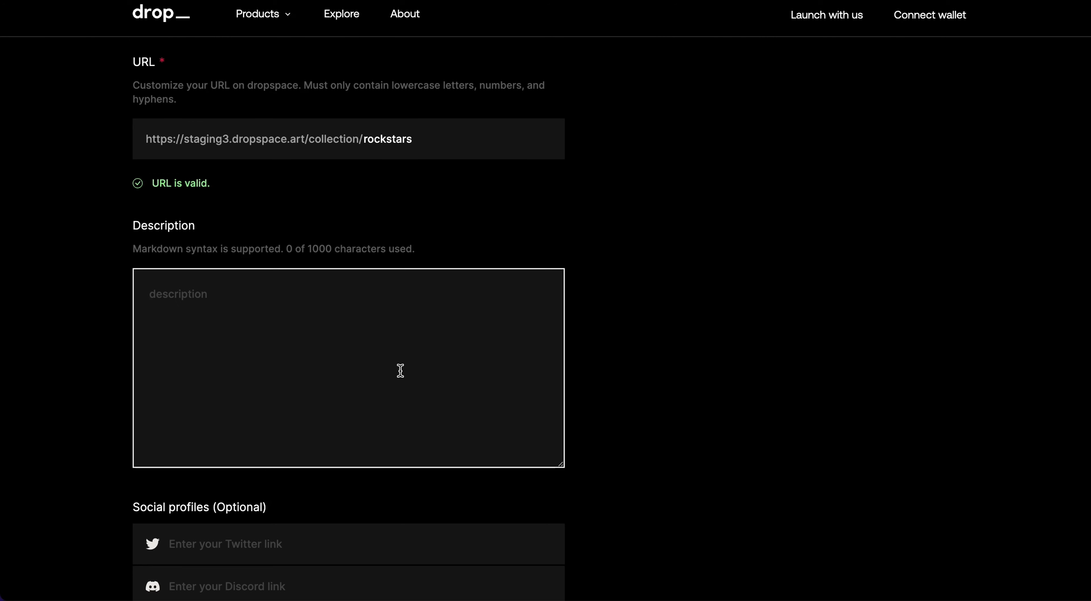
- Enter 'This is the description for my collection.' as the collection description
{"action": "type", "text": "This is the description for my collection."}
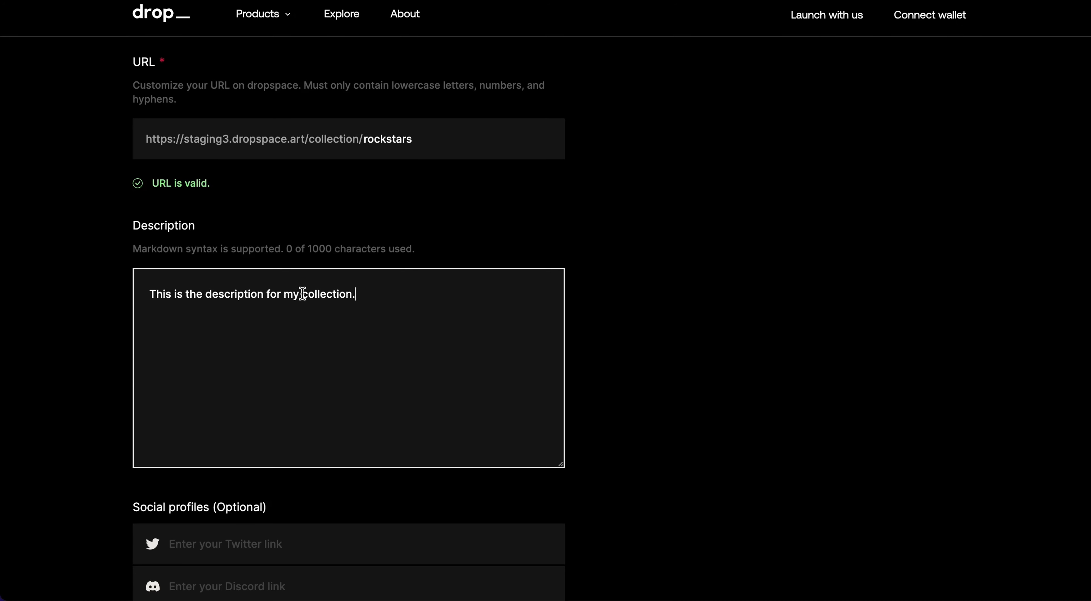
{"action": "scroll", "coordinate": [134, 311], "scroll_direction": "down", "scroll_amount": 8}
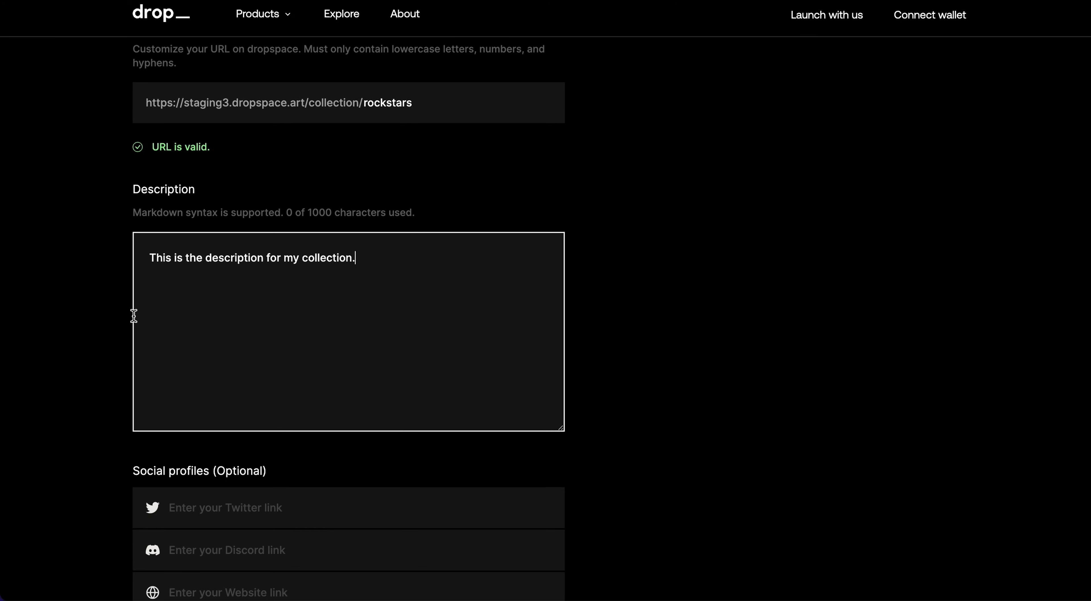
{"action": "left_click", "coordinate": [222, 229]}
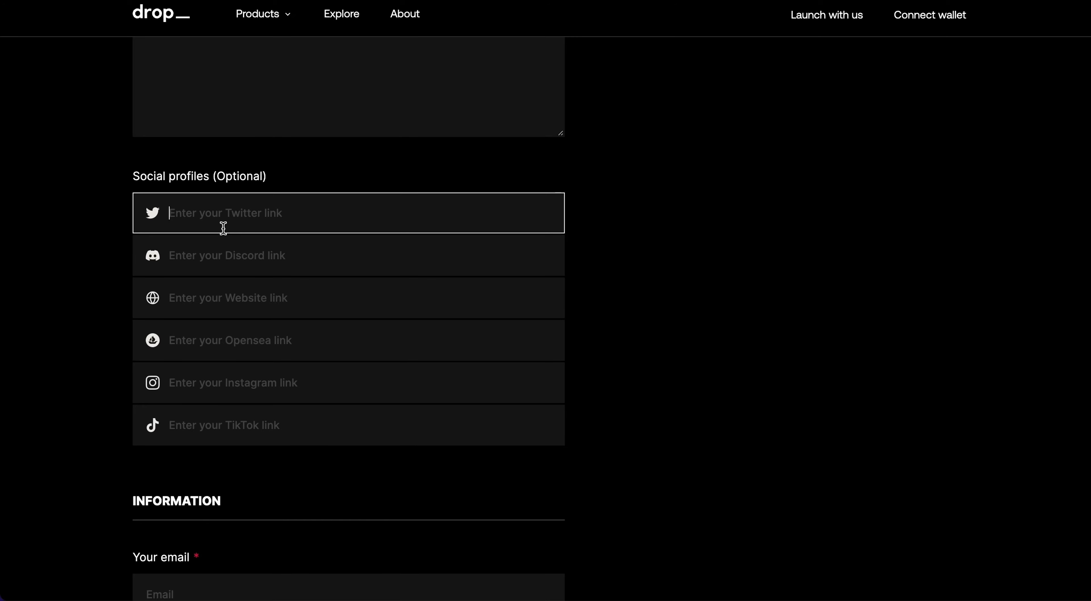
{"action": "left_click", "coordinate": [231, 179]}
{"action": "left_click_drag", "start_coordinate": [217, 179], "coordinate": [293, 175]}
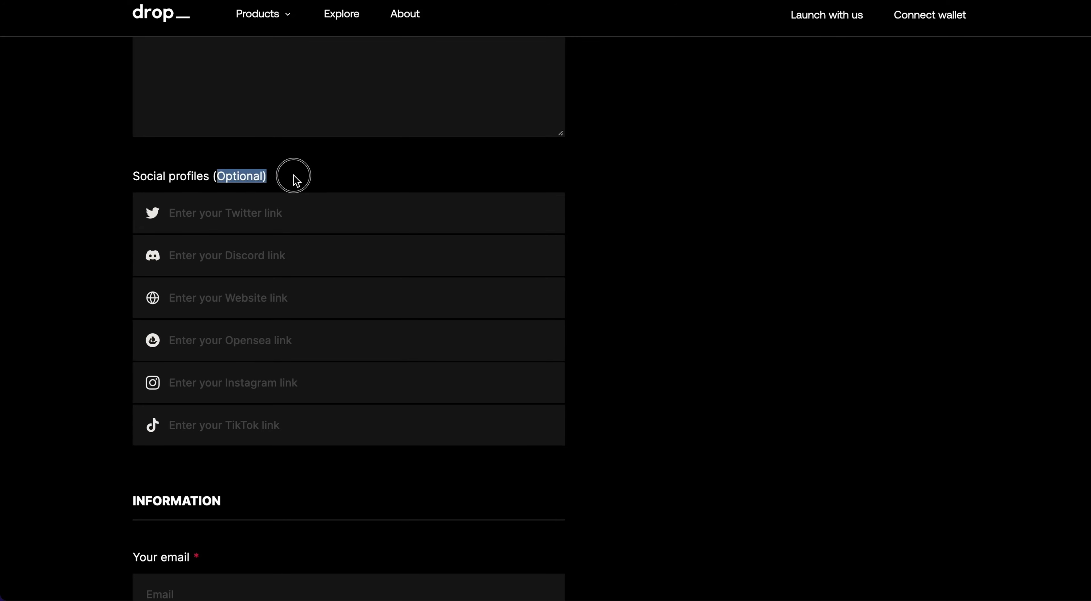
{"action": "left_click", "coordinate": [242, 214]}
{"action": "type", "text": "https:"}
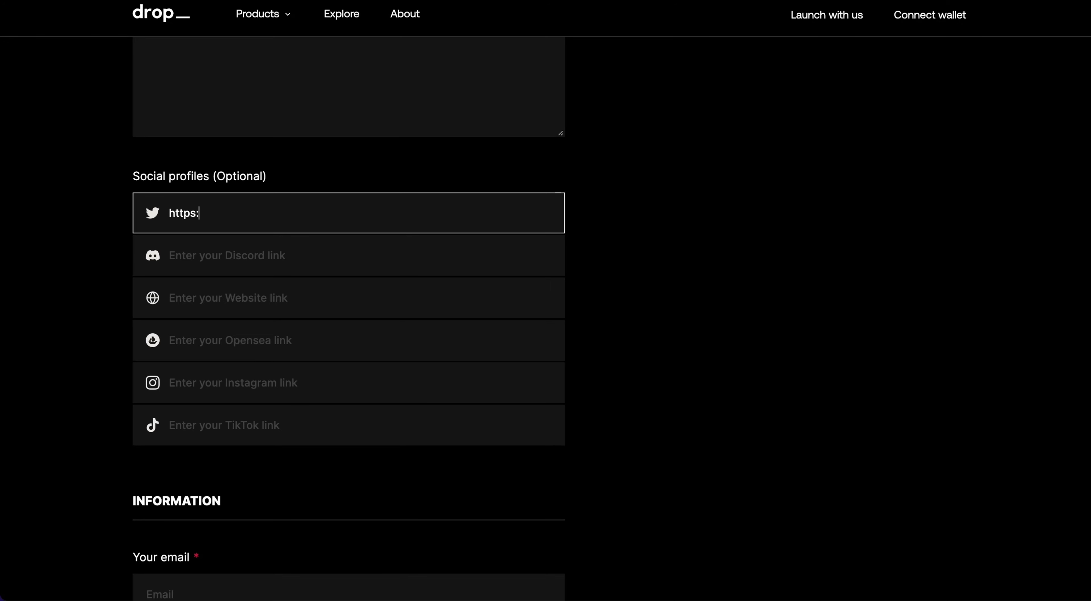
{"action": "type", "text": "//www.twitter.com/nftr"}
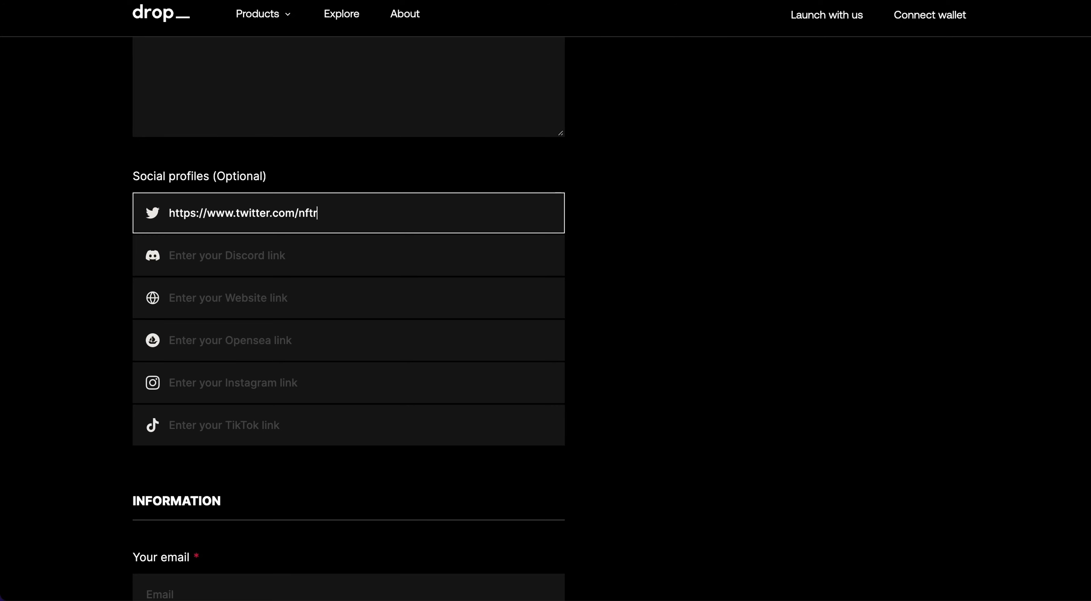
{"action": "type", "text": "ockstars"}
- Leave the Discord, Website, Opensea, Instagram and TikTok links blank, moving on to Email
{"action": "left_click", "coordinate": [254, 268]}
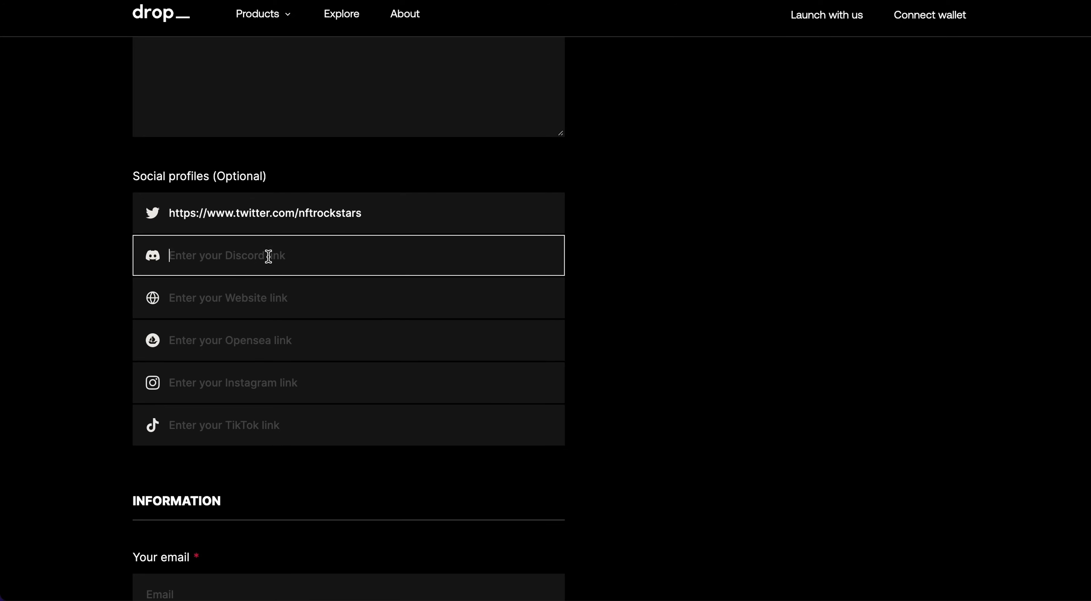
{"action": "left_click", "coordinate": [200, 300]}
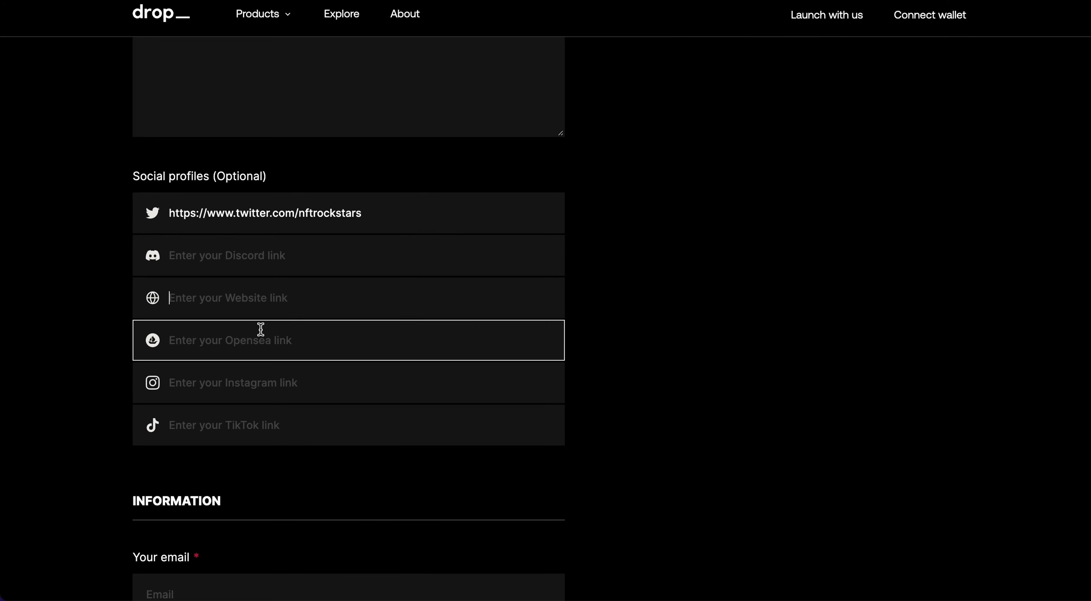
{"action": "left_click", "coordinate": [208, 350]}
{"action": "left_click", "coordinate": [304, 382]}
{"action": "left_click", "coordinate": [295, 426]}
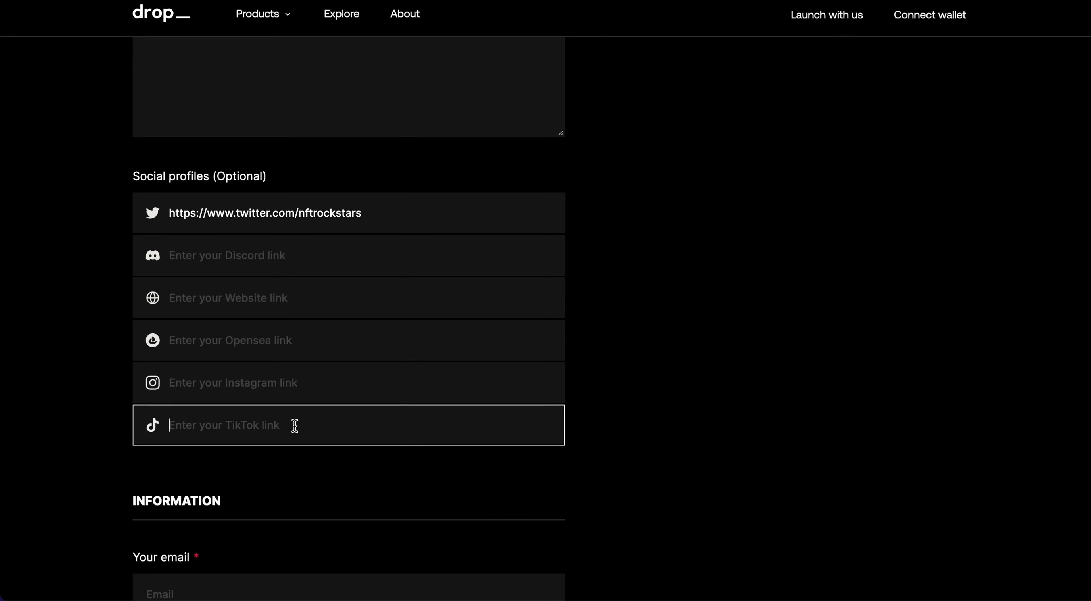
{"action": "scroll", "coordinate": [185, 460], "scroll_direction": "down", "scroll_amount": 5}
{"action": "left_click", "coordinate": [225, 394]}
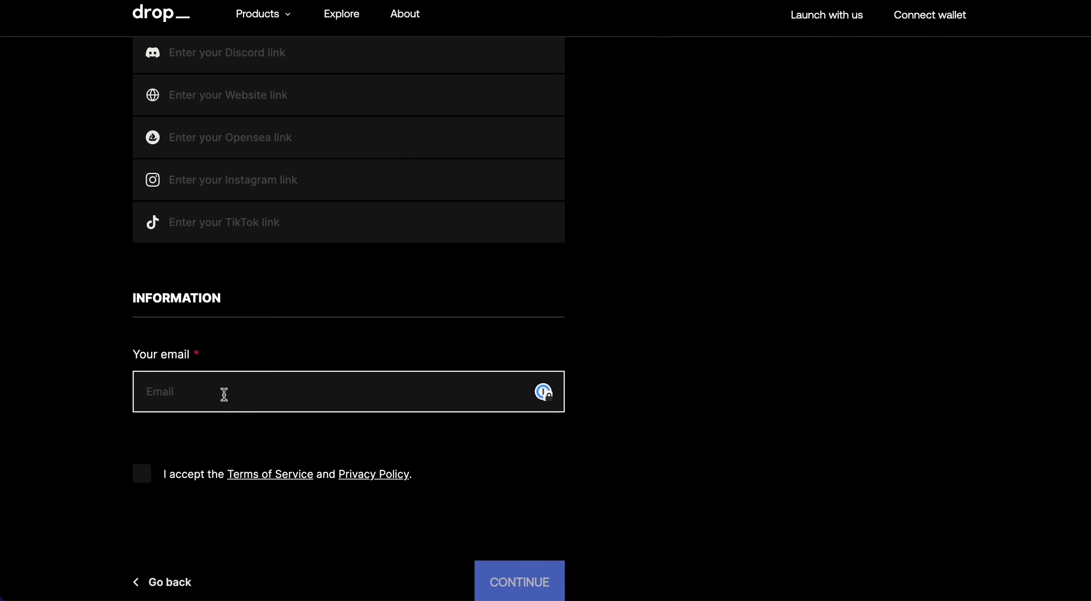
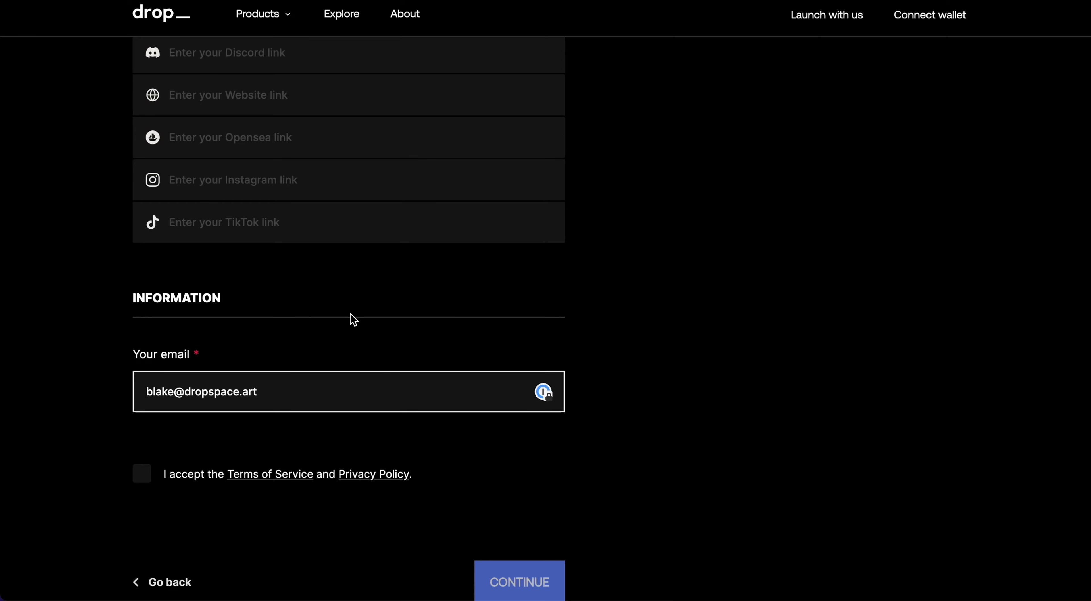
- Fill in the contact's e-mail address and check the collection preview panel
{"action": "scroll", "coordinate": [386, 322], "scroll_direction": "up", "scroll_amount": 15}
{"action": "scroll", "coordinate": [441, 315], "scroll_direction": "down", "scroll_amount": 8}
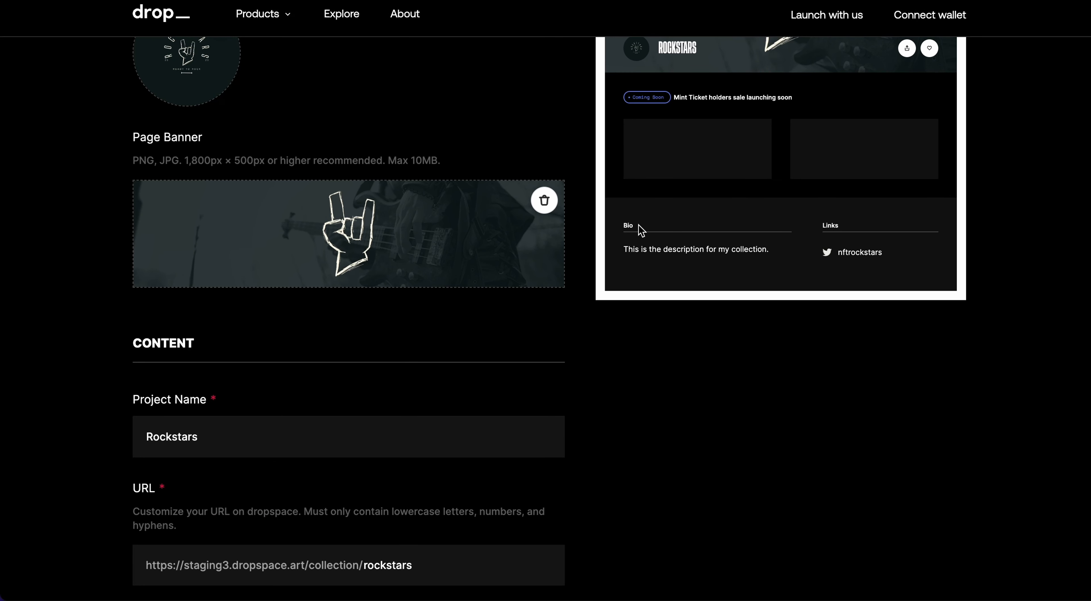
{"action": "scroll", "coordinate": [852, 255], "scroll_direction": "up", "scroll_amount": 1}
{"action": "scroll", "coordinate": [851, 254], "scroll_direction": "up", "scroll_amount": 3}
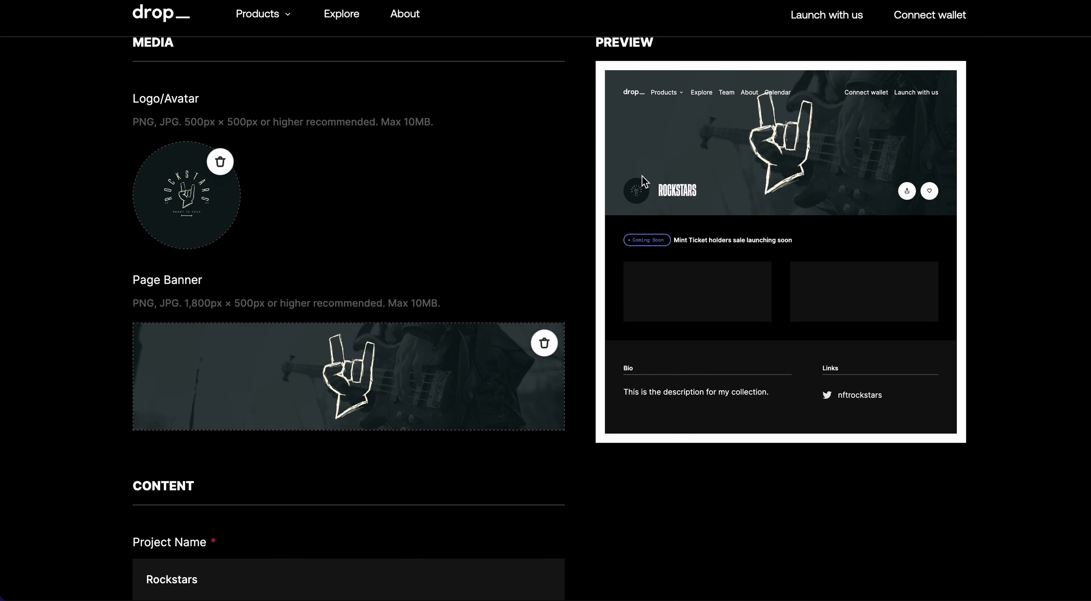
{"action": "scroll", "coordinate": [494, 312], "scroll_direction": "down", "scroll_amount": 15}
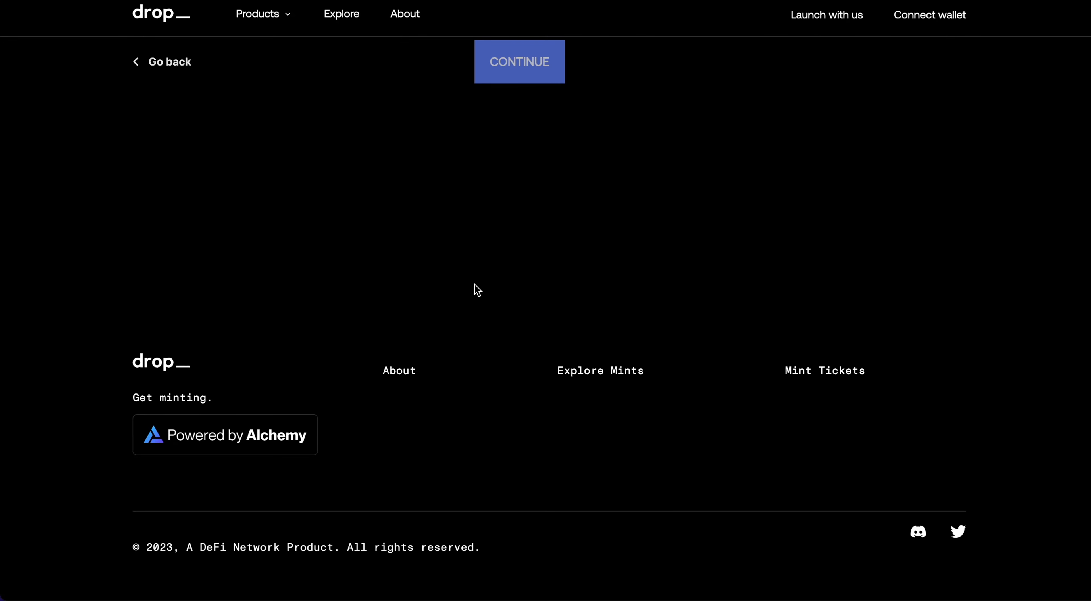
{"action": "scroll", "coordinate": [475, 289], "scroll_direction": "up", "scroll_amount": 3}
- Accept the Terms of Service and Privacy Policy, sign in with MetaMask, and submit the collection details
{"action": "left_click", "coordinate": [151, 91]}
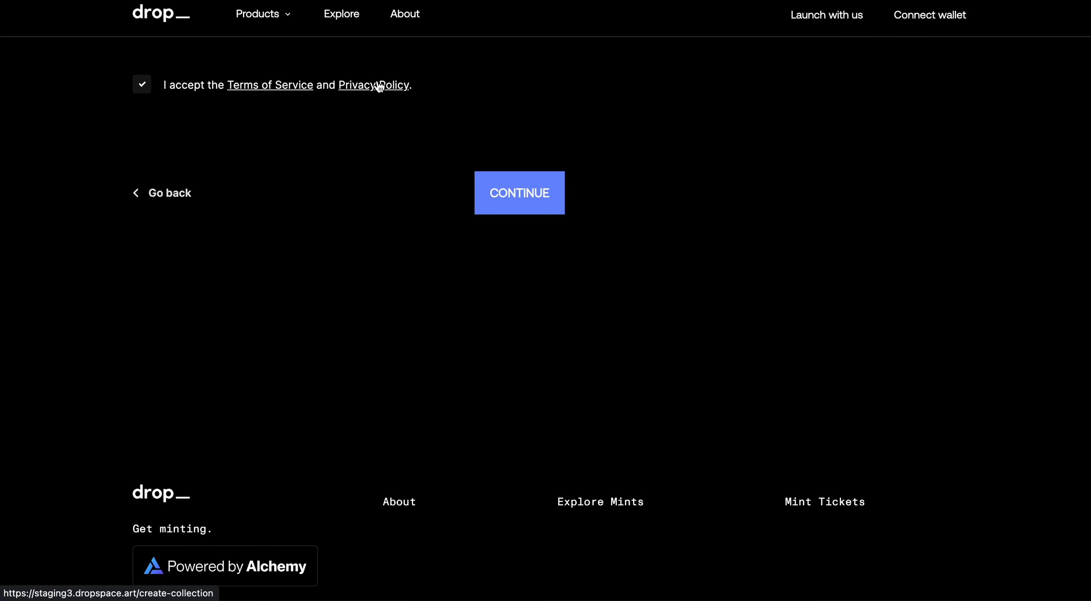
{"action": "left_click", "coordinate": [515, 185]}
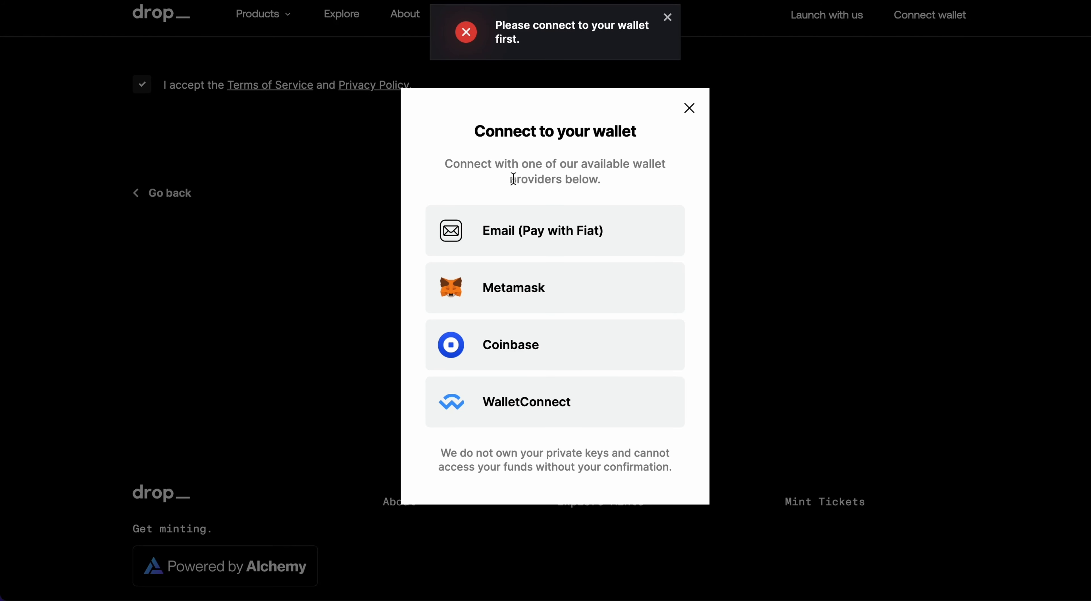
{"action": "left_click", "coordinate": [543, 285]}
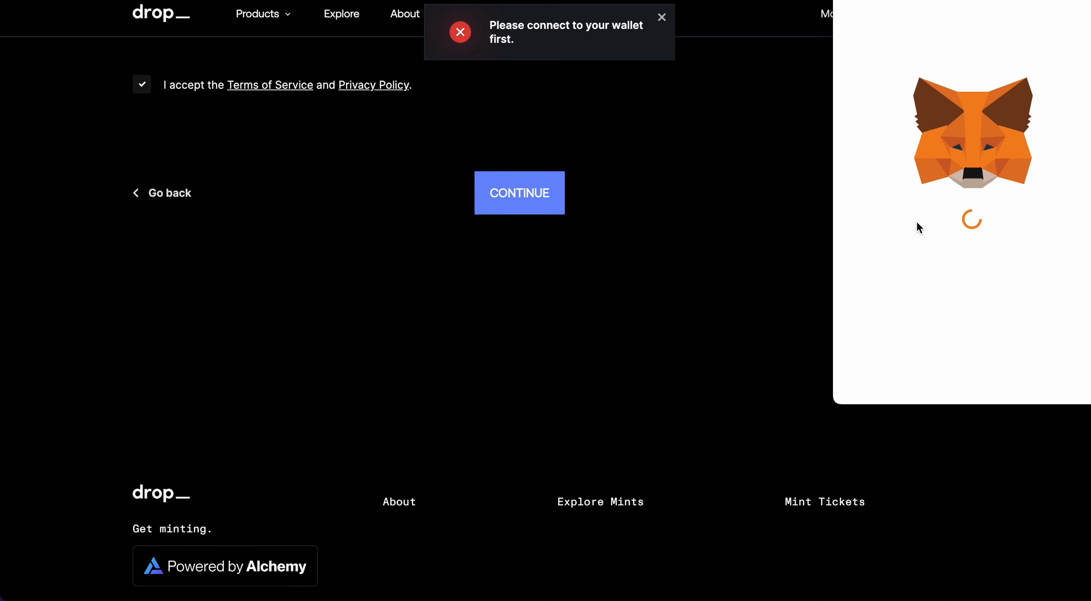
{"action": "left_click", "coordinate": [1030, 378]}
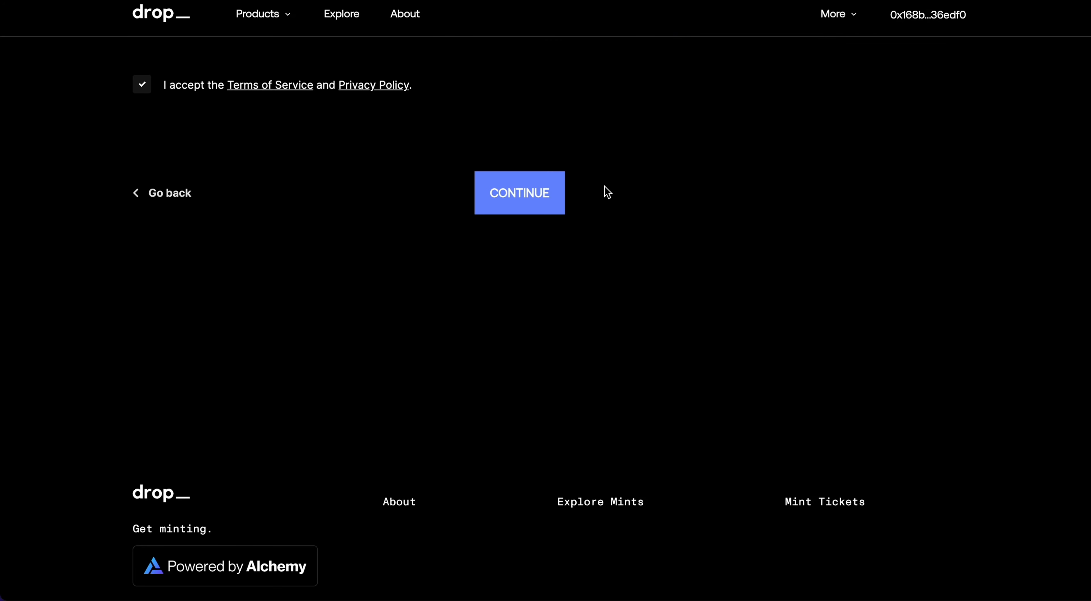
{"action": "left_click", "coordinate": [522, 195]}
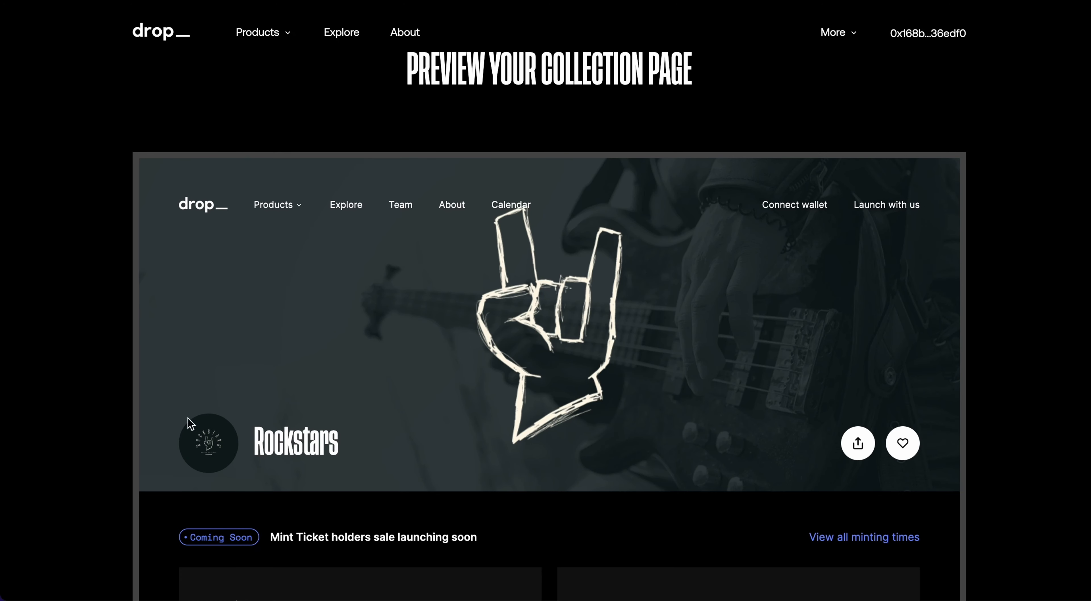
- Review the Rockstars collection page preview and continue to smart contract deployment
{"action": "scroll", "coordinate": [254, 314], "scroll_direction": "down", "scroll_amount": 5}
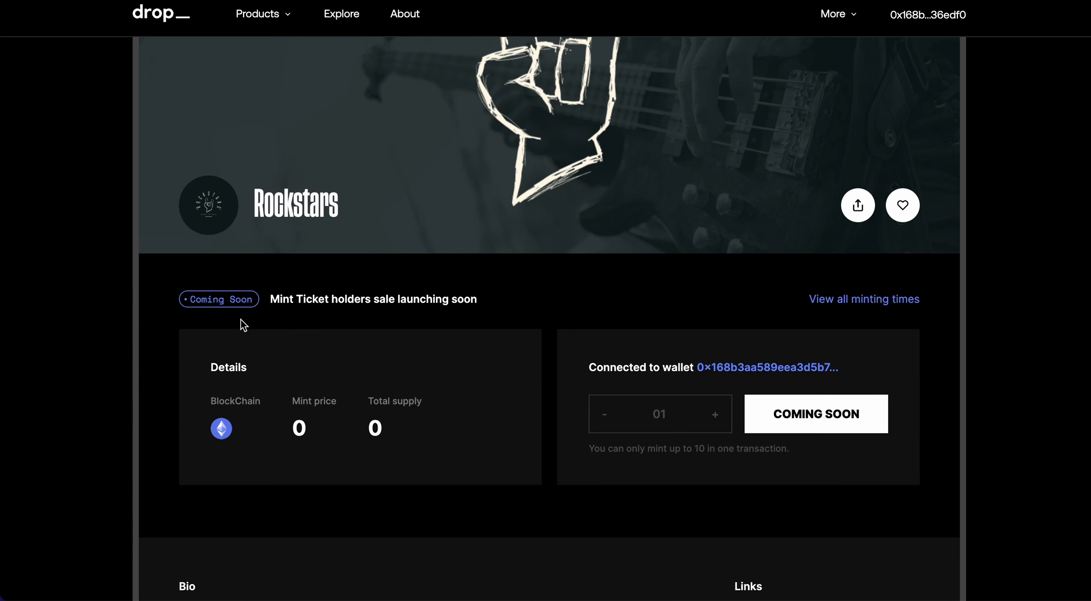
{"action": "scroll", "coordinate": [240, 320], "scroll_direction": "down", "scroll_amount": 3}
{"action": "scroll", "coordinate": [275, 253], "scroll_direction": "down", "scroll_amount": 7}
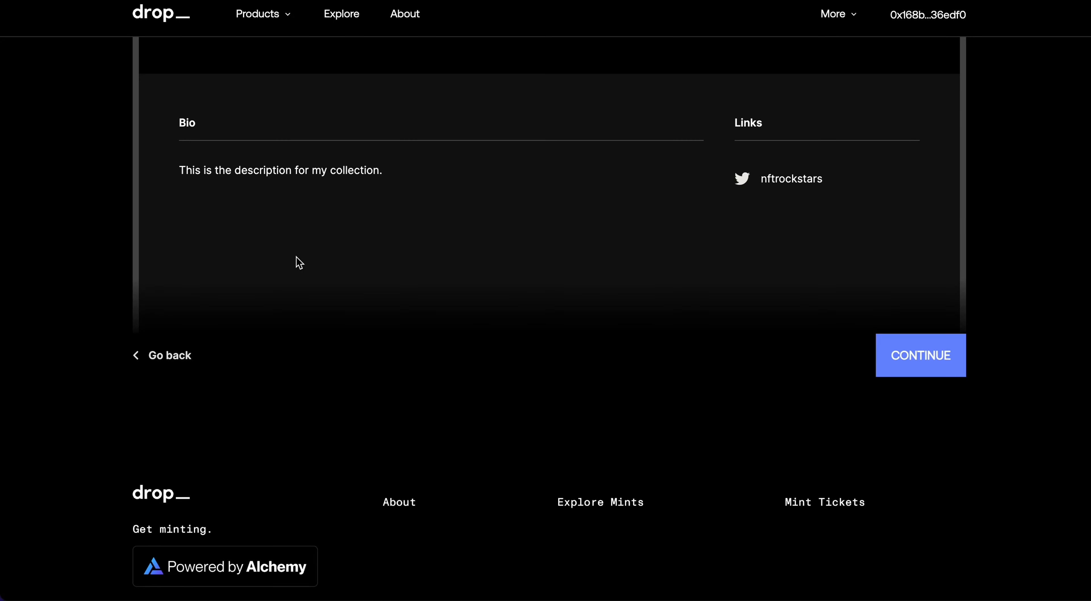
{"action": "scroll", "coordinate": [393, 237], "scroll_direction": "up", "scroll_amount": 10}
{"action": "scroll", "coordinate": [381, 271], "scroll_direction": "up", "scroll_amount": 2}
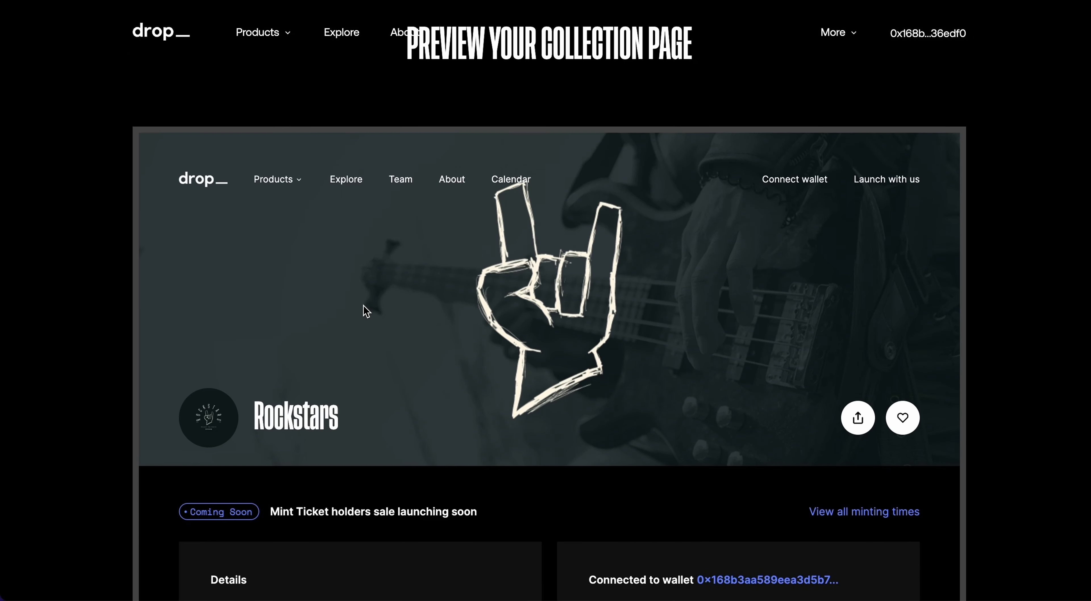
{"action": "scroll", "coordinate": [365, 306], "scroll_direction": "down", "scroll_amount": 11}
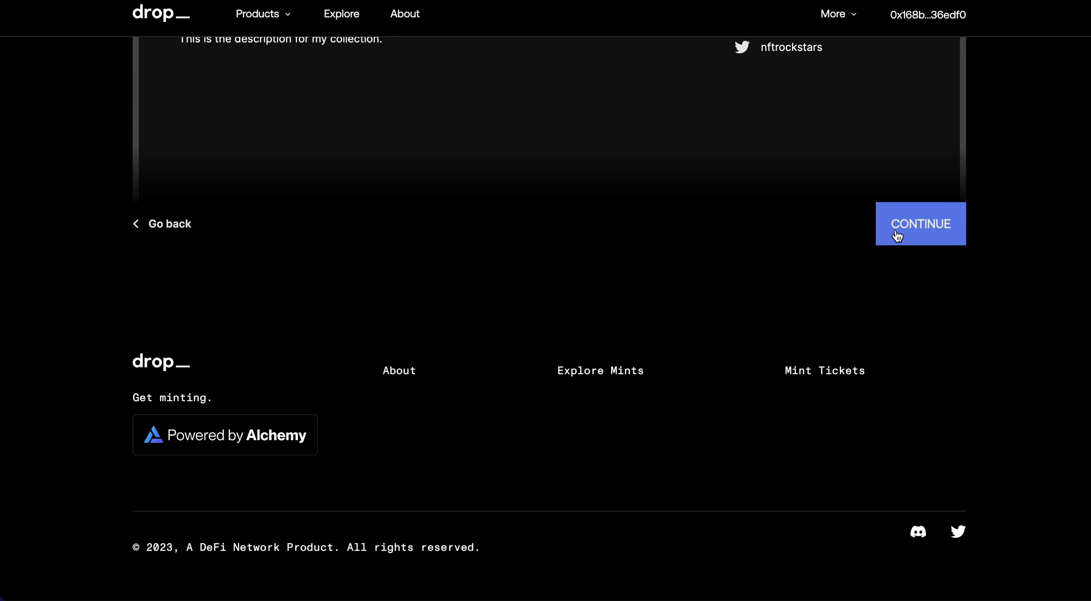
{"action": "left_click", "coordinate": [909, 233]}
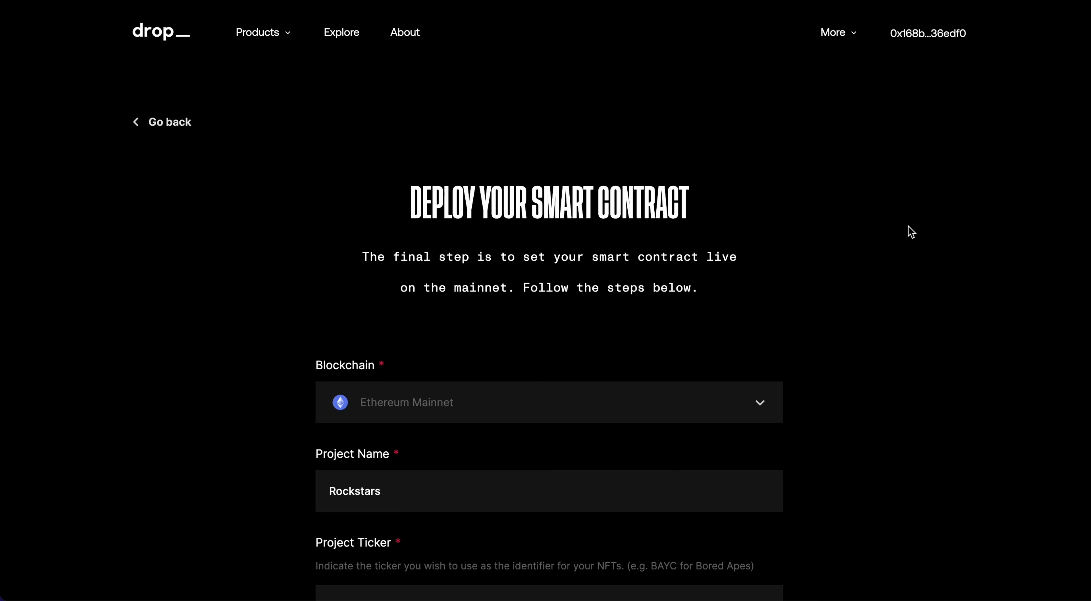
- Change the deployment blockchain from Ethereum Mainnet to Goerli Testnet
{"action": "scroll", "coordinate": [353, 301], "scroll_direction": "down", "scroll_amount": 3}
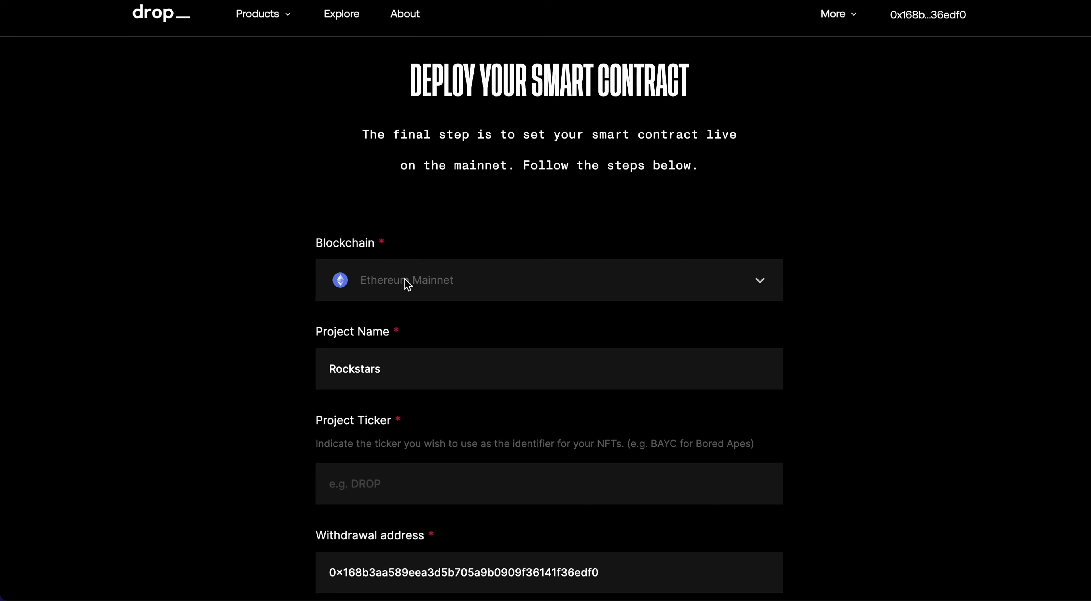
{"action": "left_click", "coordinate": [372, 287]}
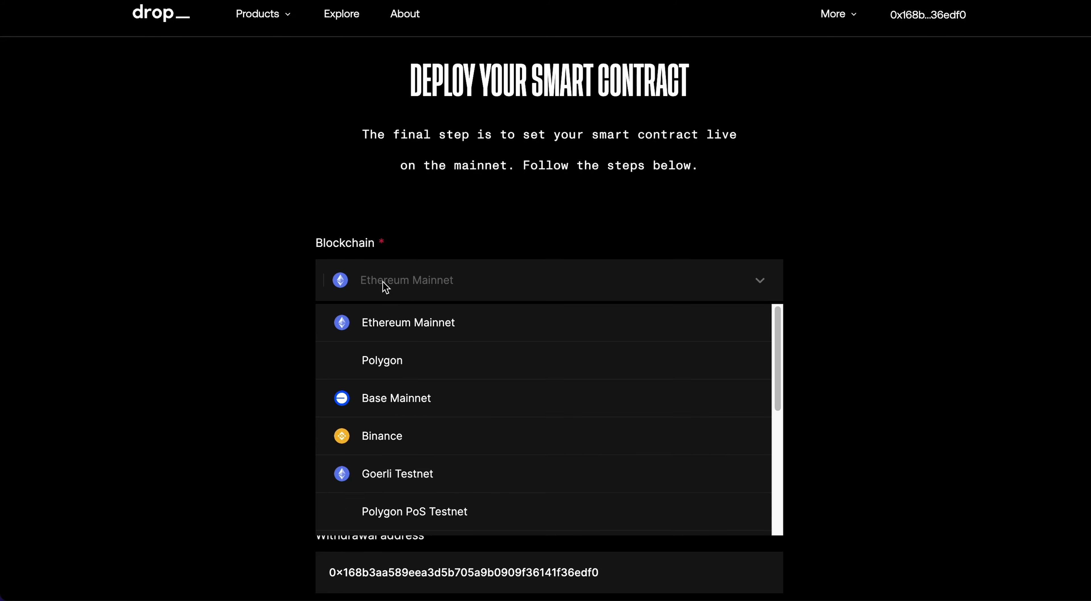
{"action": "left_click", "coordinate": [297, 275]}
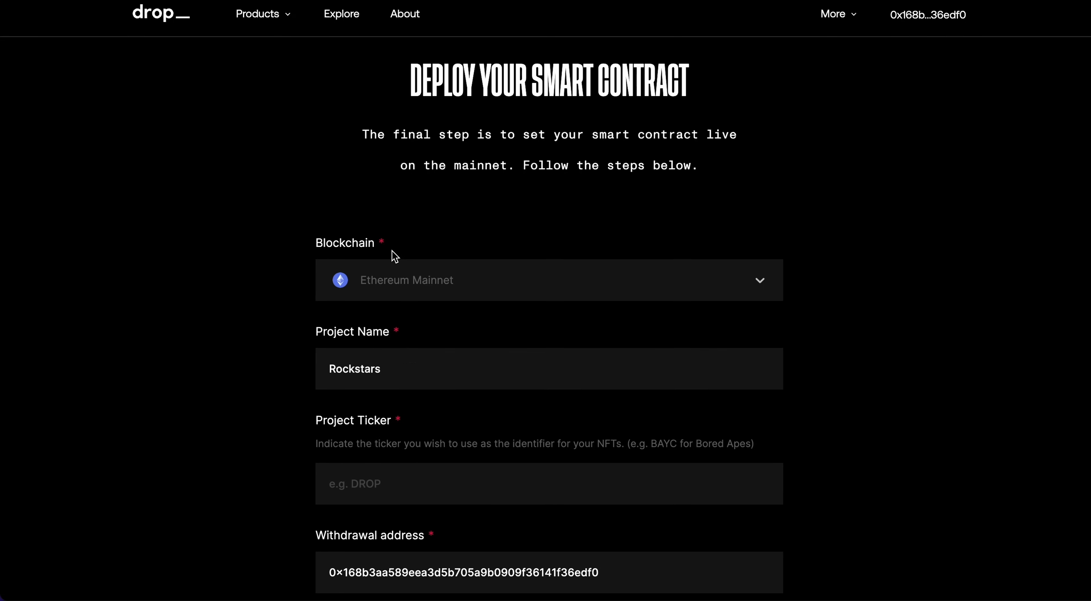
{"action": "left_click", "coordinate": [387, 267]}
{"action": "scroll", "coordinate": [386, 344], "scroll_direction": "down", "scroll_amount": 5}
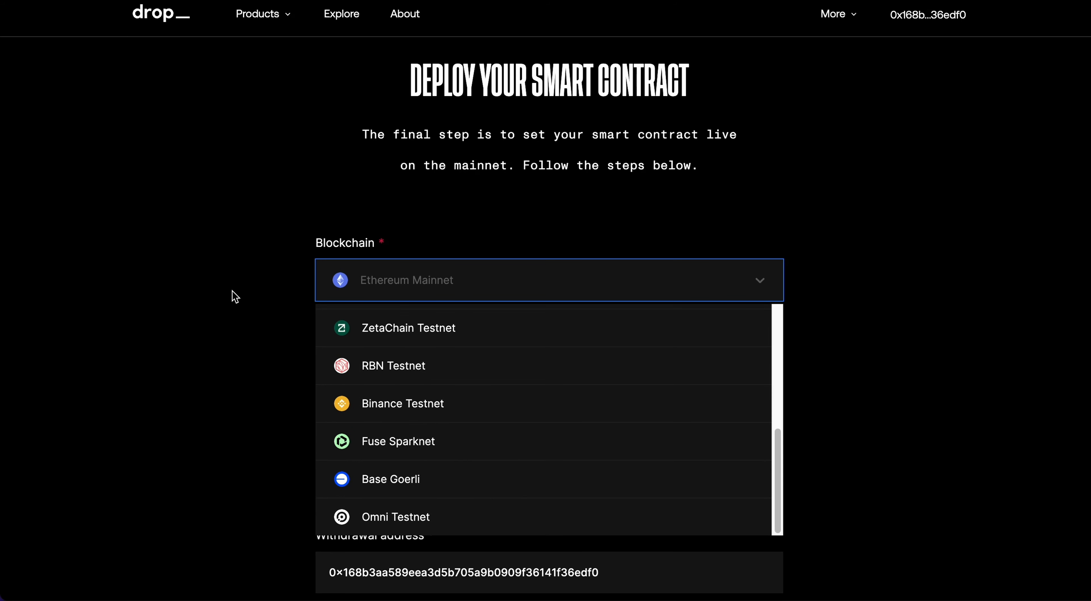
{"action": "left_click", "coordinate": [235, 297]}
{"action": "left_click", "coordinate": [390, 284]}
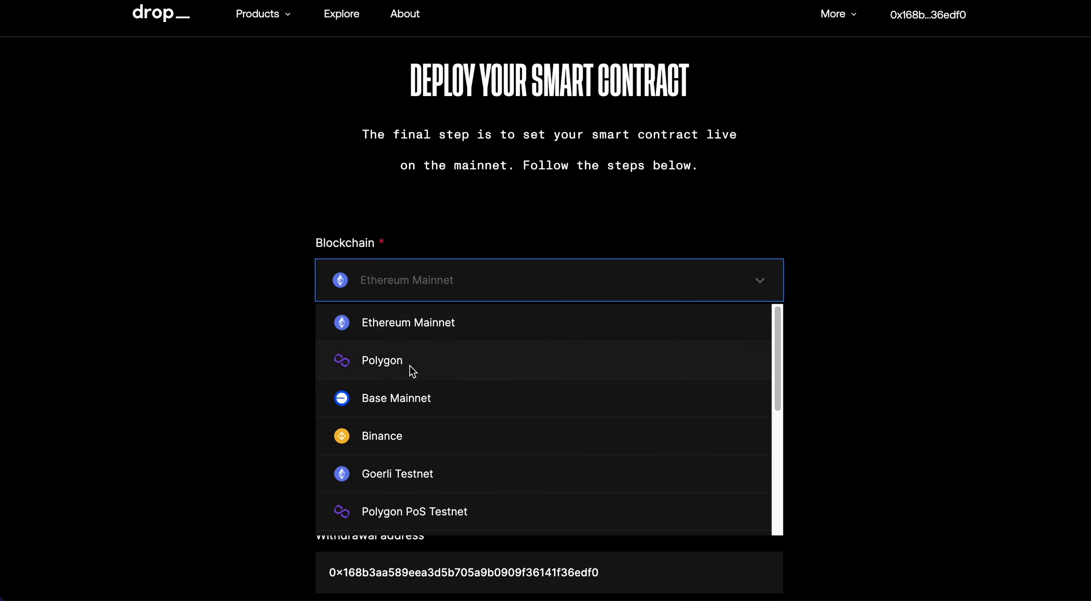
{"action": "scroll", "coordinate": [407, 372], "scroll_direction": "down", "scroll_amount": 5}
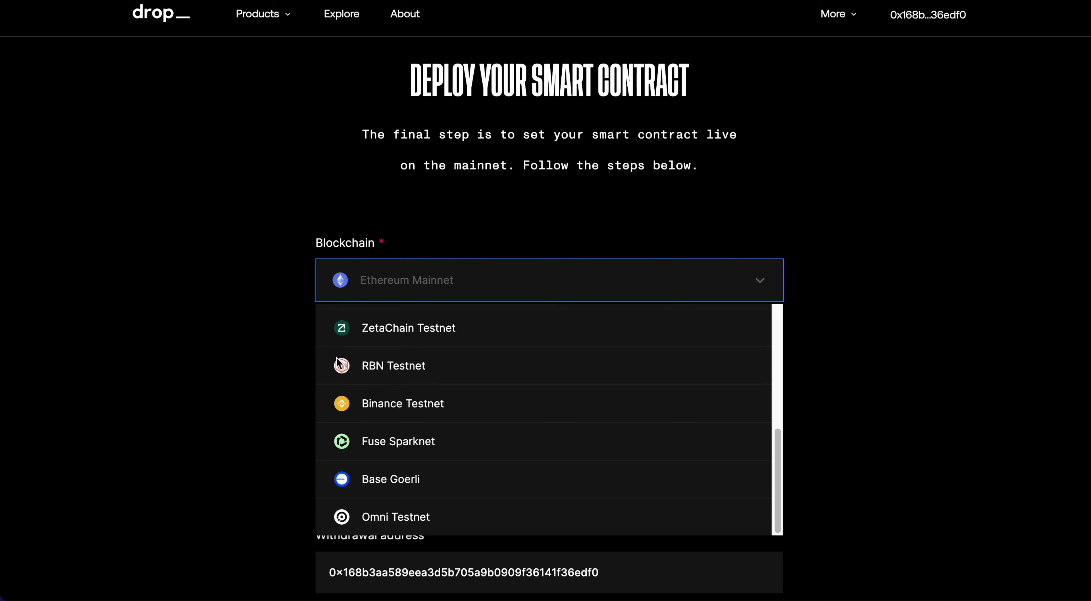
{"action": "scroll", "coordinate": [389, 360], "scroll_direction": "up", "scroll_amount": 2}
{"action": "left_click", "coordinate": [304, 329]}
{"action": "left_click", "coordinate": [403, 288]}
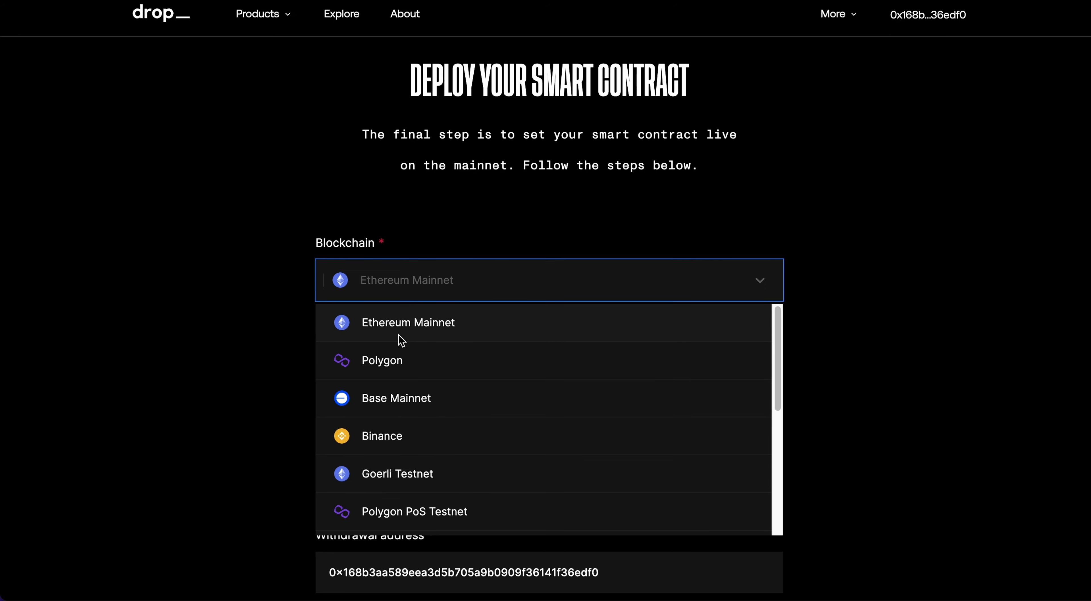
{"action": "scroll", "coordinate": [423, 432], "scroll_direction": "down", "scroll_amount": 1}
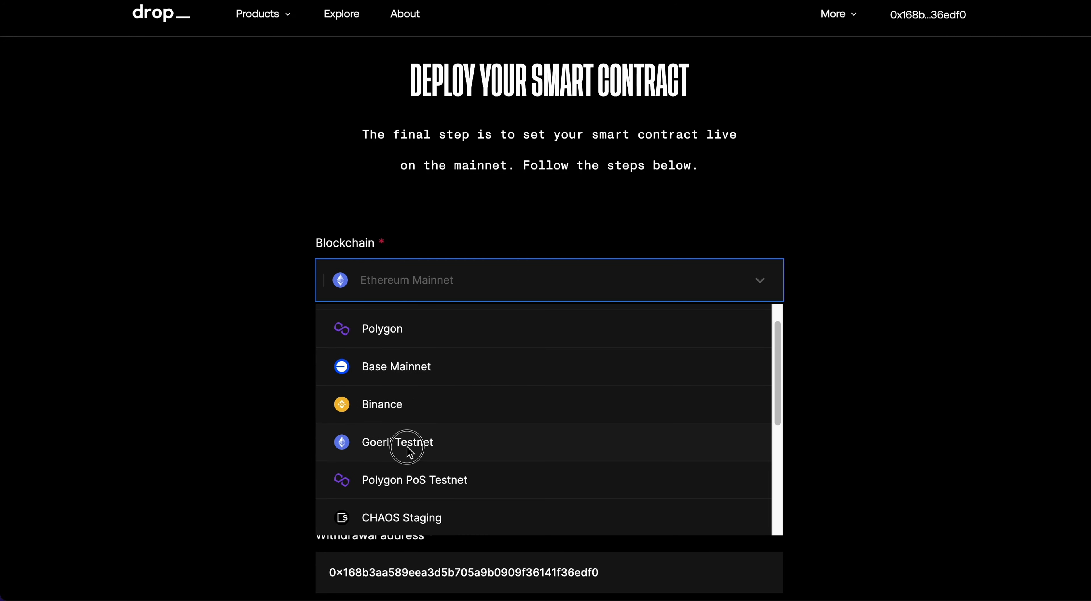
{"action": "left_click", "coordinate": [429, 443]}
{"action": "left_click", "coordinate": [256, 354]}
- Enter ROCKSTAR as the Project Ticker
{"action": "scroll", "coordinate": [341, 399], "scroll_direction": "down", "scroll_amount": 4}
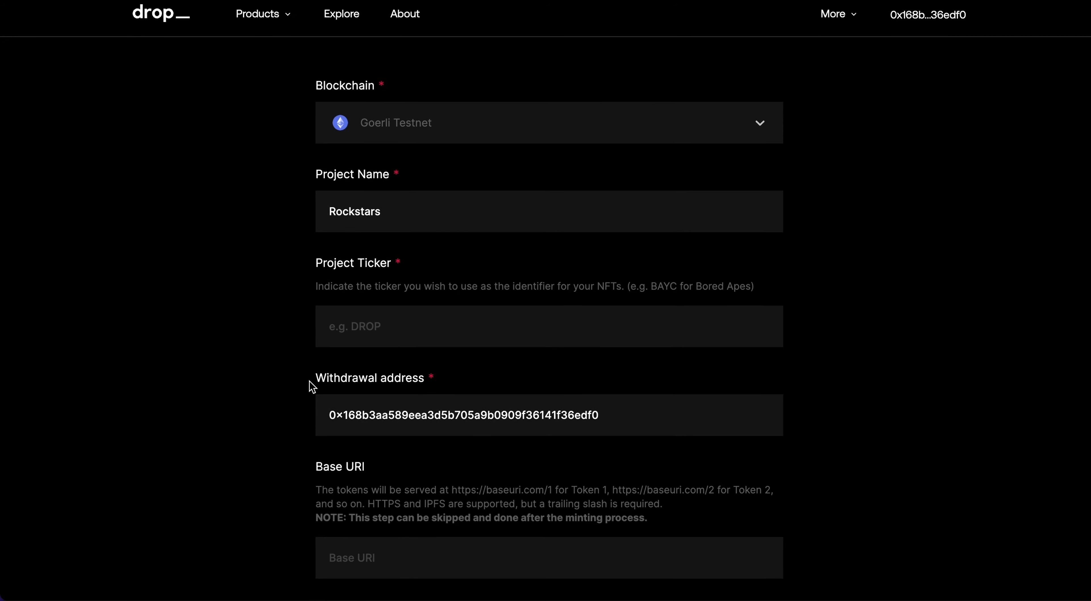
{"action": "left_click", "coordinate": [385, 304]}
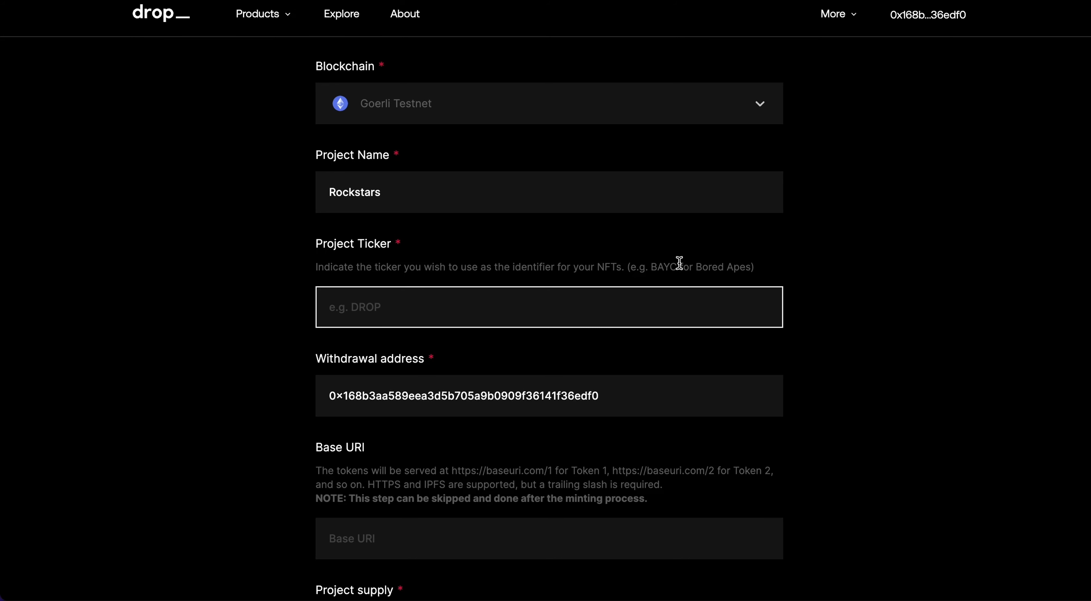
{"action": "scroll", "coordinate": [428, 286], "scroll_direction": "up", "scroll_amount": 2}
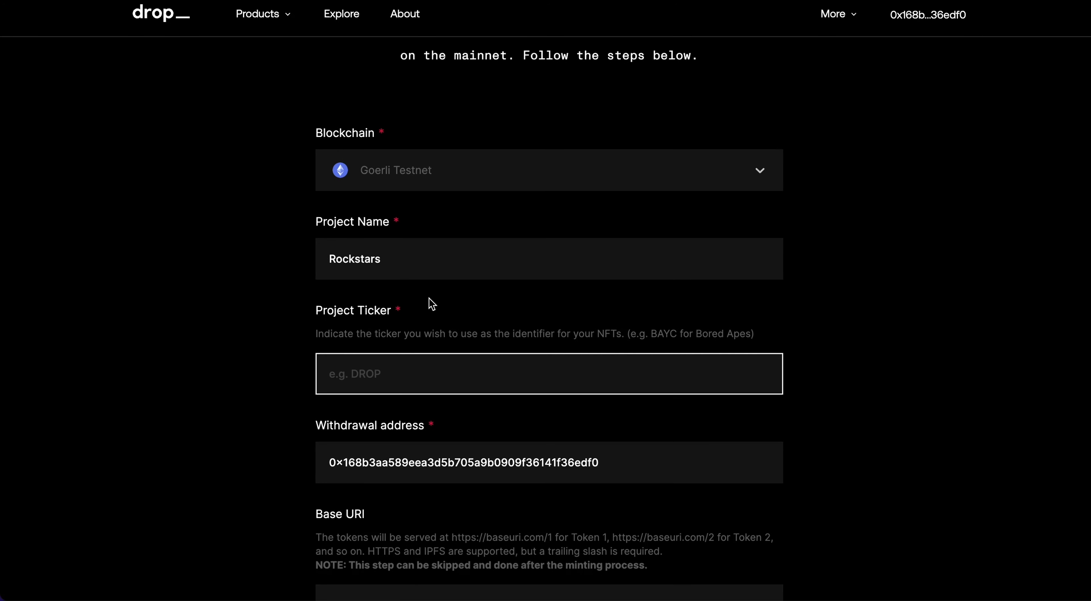
{"action": "type", "text": "ROCKSTAR"}
- Re-enter ROCKSTAR as the ticker and leave the optional Base URI empty
{"action": "left_click", "coordinate": [236, 356]}
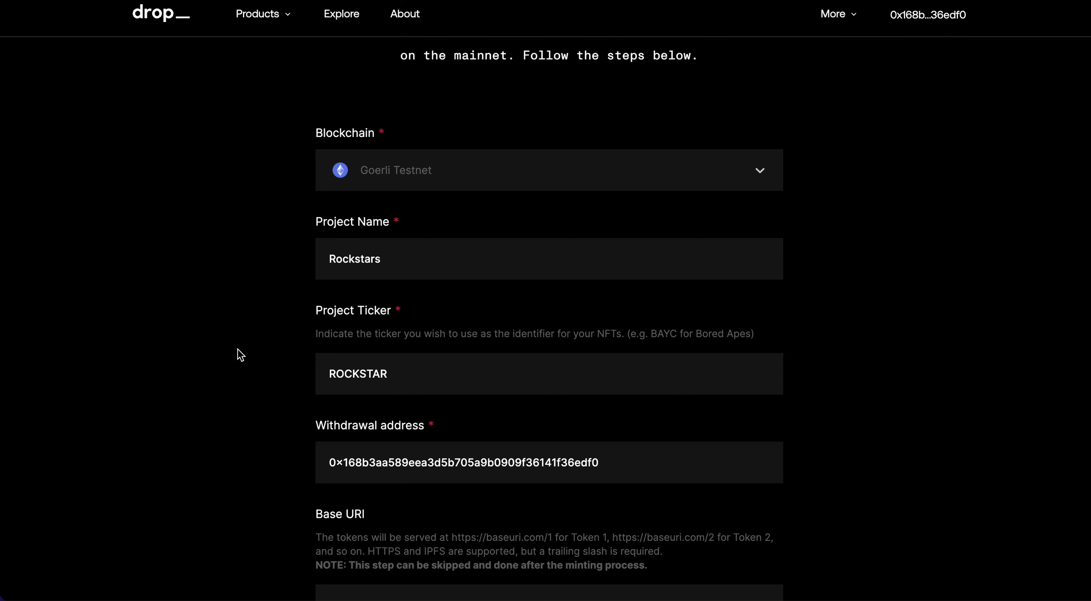
{"action": "left_click", "coordinate": [445, 380]}
{"action": "double_click", "coordinate": [447, 380]}
{"action": "type", "text": "ROC"}
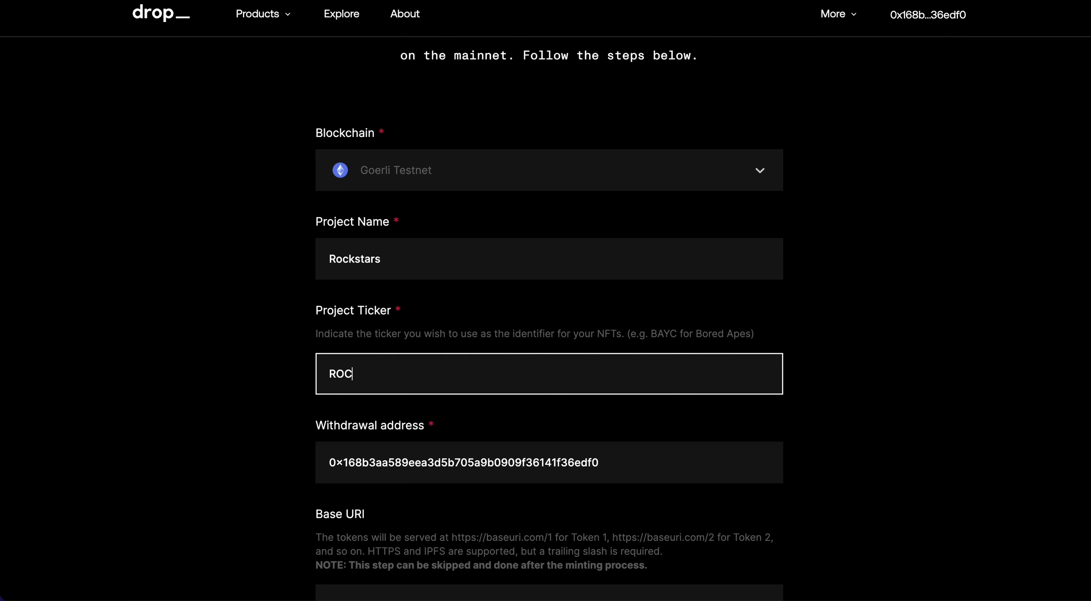
{"action": "type", "text": "KSTAR"}
{"action": "scroll", "coordinate": [317, 381], "scroll_direction": "down", "scroll_amount": 4}
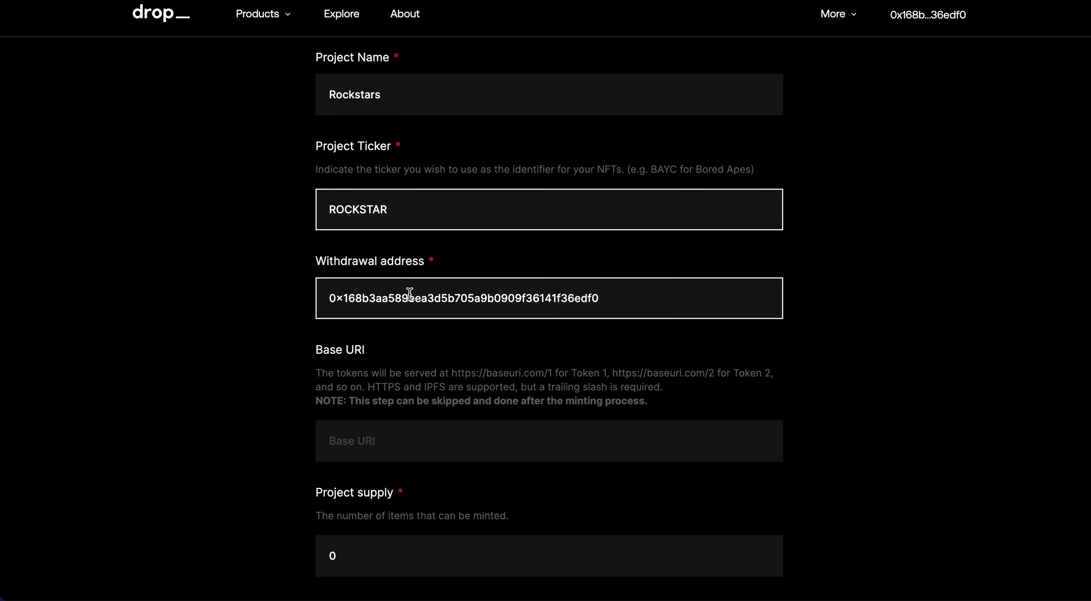
{"action": "scroll", "coordinate": [410, 288], "scroll_direction": "down", "scroll_amount": 4}
{"action": "scroll", "coordinate": [239, 363], "scroll_direction": "down", "scroll_amount": 1}
{"action": "scroll", "coordinate": [351, 312], "scroll_direction": "down", "scroll_amount": 3}
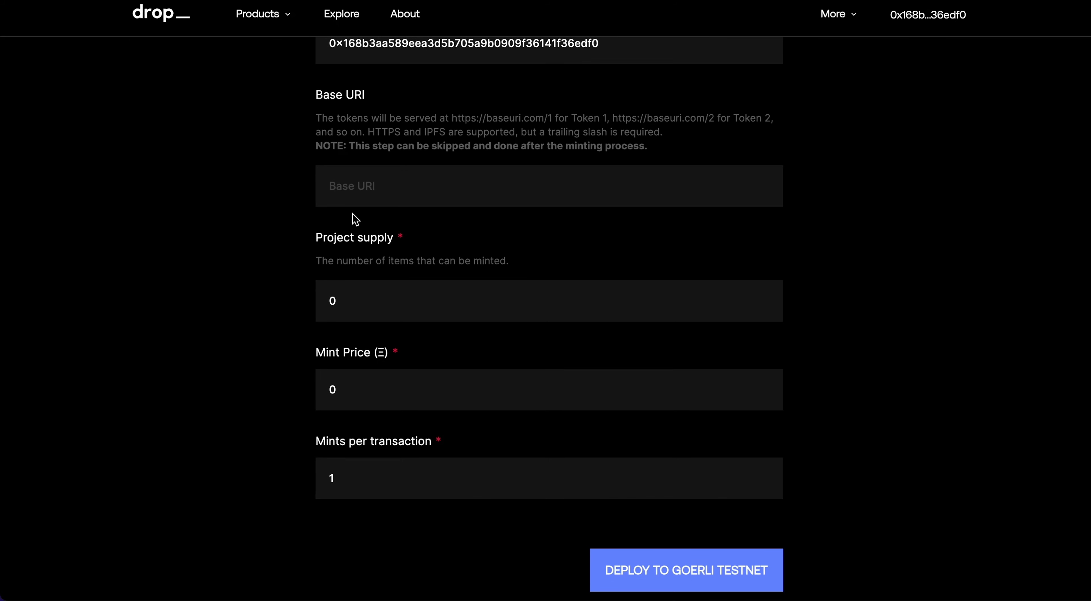
{"action": "left_click", "coordinate": [358, 178]}
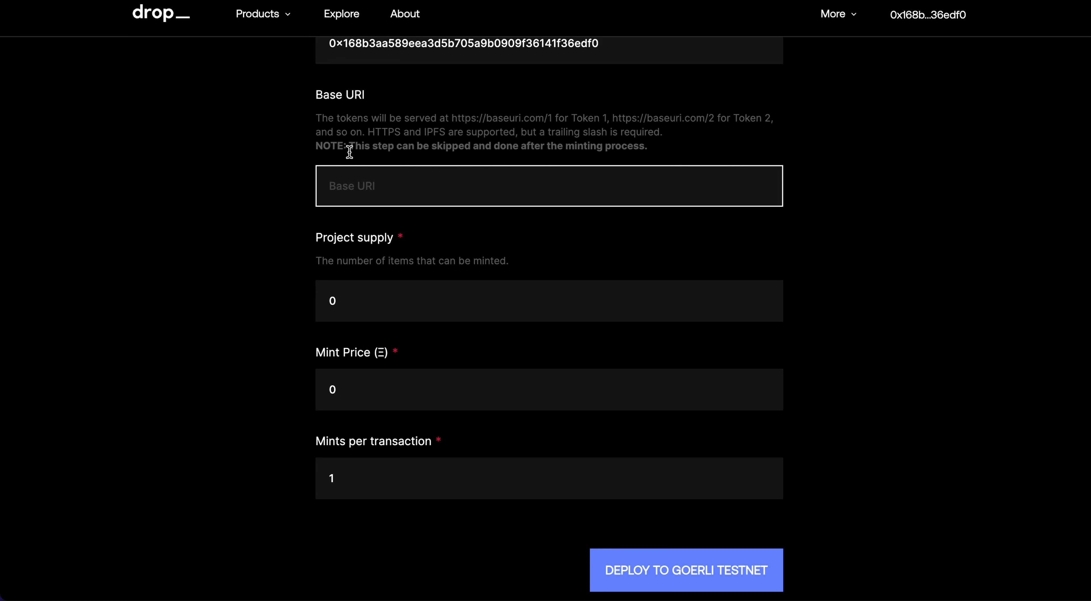
{"action": "left_click_drag", "start_coordinate": [343, 146], "coordinate": [617, 149]}
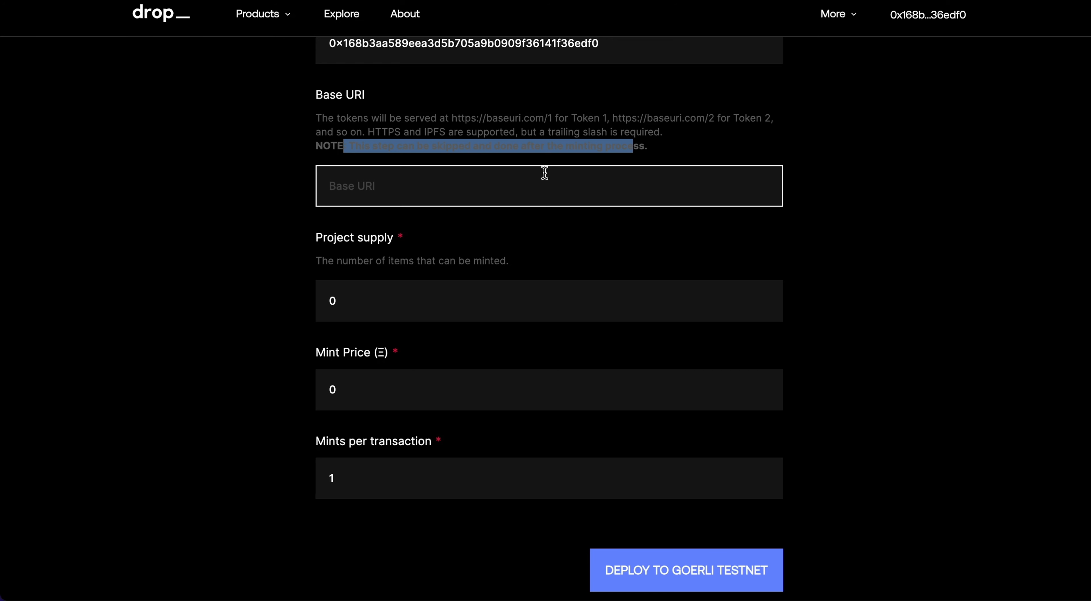
- Set Project supply to 1111 and Mint Price to 0.0001
{"action": "left_click", "coordinate": [431, 308]}
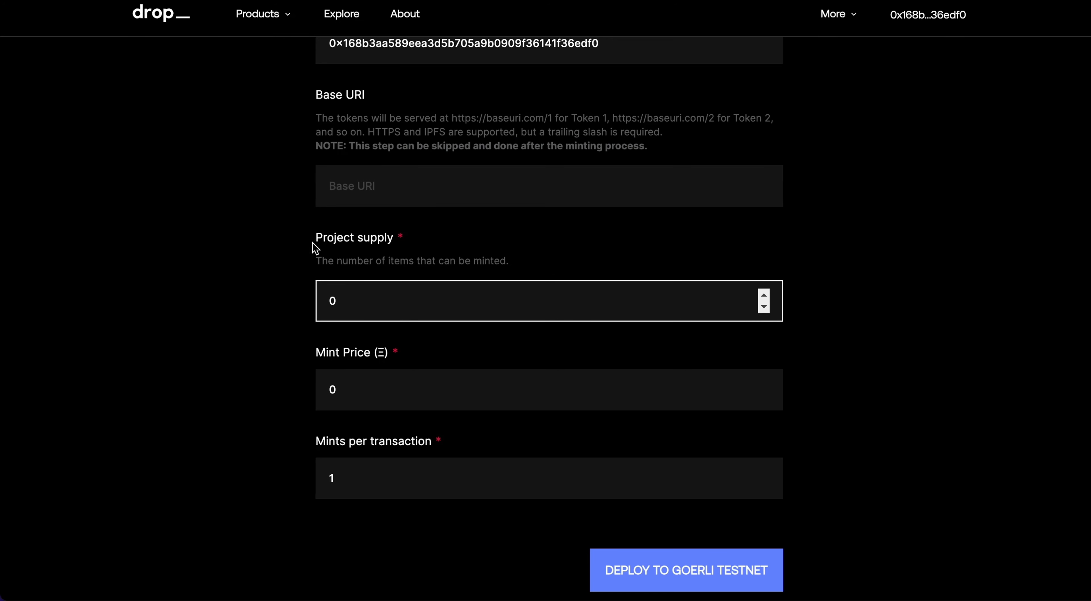
{"action": "double_click", "coordinate": [339, 302]}
{"action": "type", "text": "1111"}
{"action": "left_click", "coordinate": [377, 369]}
{"action": "scroll", "coordinate": [322, 343], "scroll_direction": "up", "scroll_amount": 10}
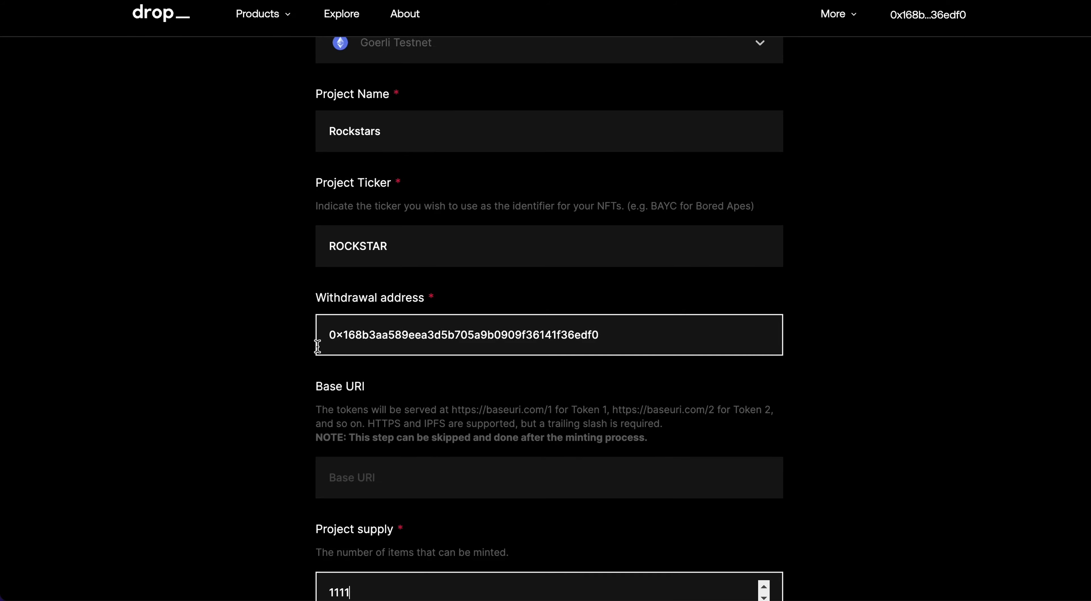
{"action": "scroll", "coordinate": [315, 334], "scroll_direction": "down", "scroll_amount": 10}
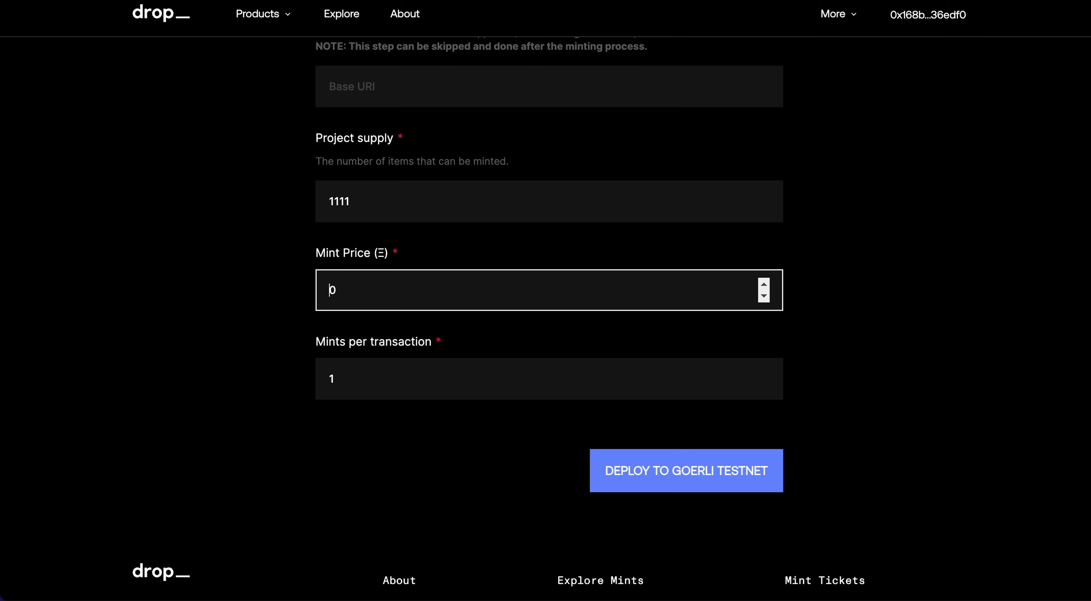
{"action": "left_click", "coordinate": [357, 287]}
{"action": "type", "text": ".0001"}
- Set Mints per transaction to 5 and deploy the contract to Goerli Testnet
{"action": "left_click", "coordinate": [409, 394]}
{"action": "key", "text": "BackSpace"}
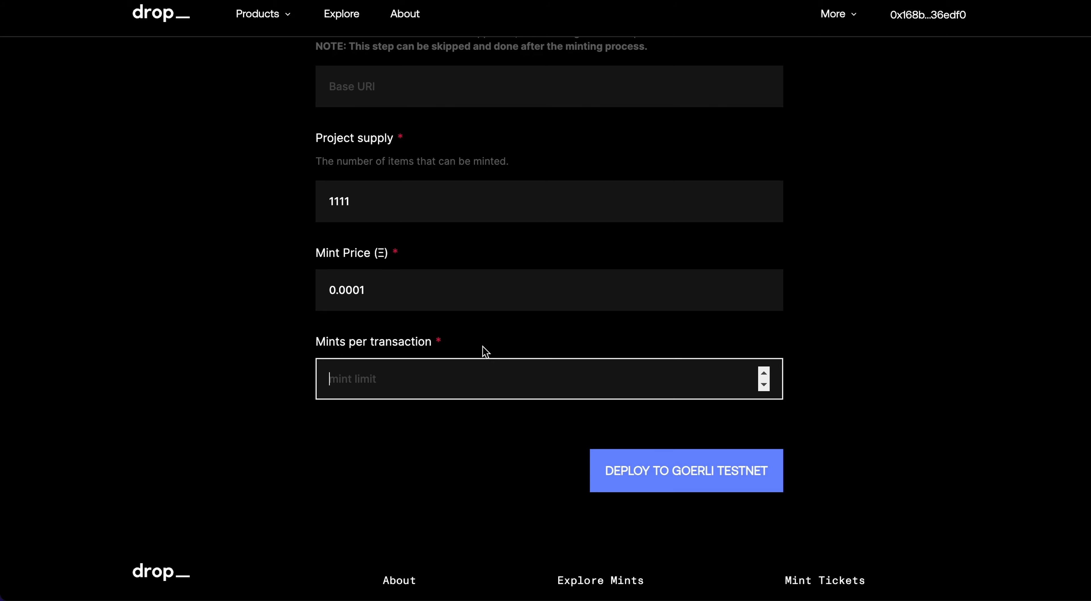
{"action": "type", "text": "5"}
{"action": "left_click", "coordinate": [235, 336]}
{"action": "scroll", "coordinate": [237, 326], "scroll_direction": "up", "scroll_amount": 15}
{"action": "scroll", "coordinate": [238, 324], "scroll_direction": "down", "scroll_amount": 20}
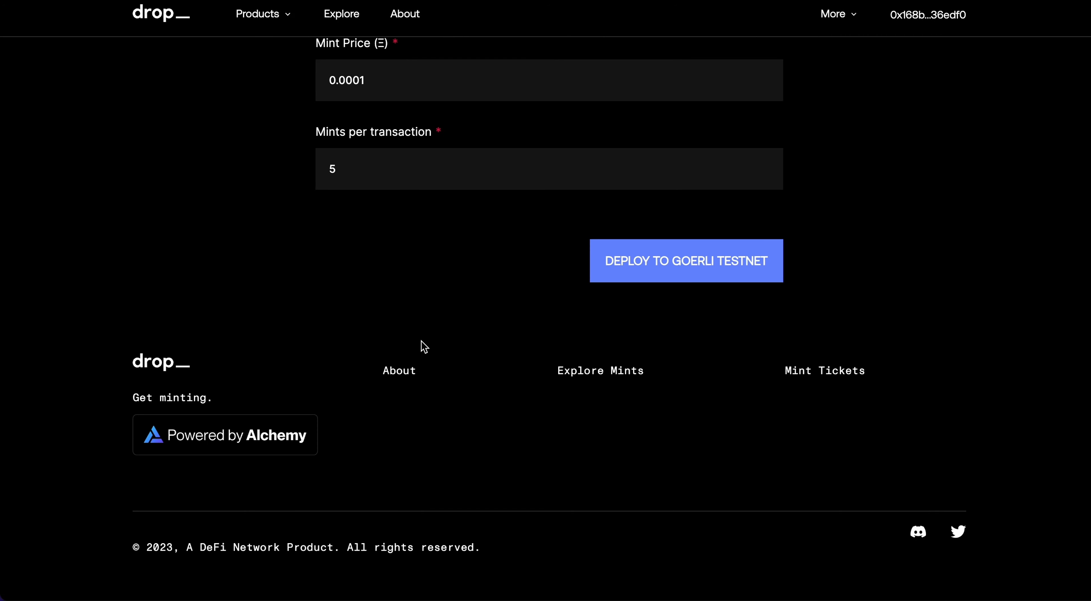
{"action": "left_click", "coordinate": [631, 274]}
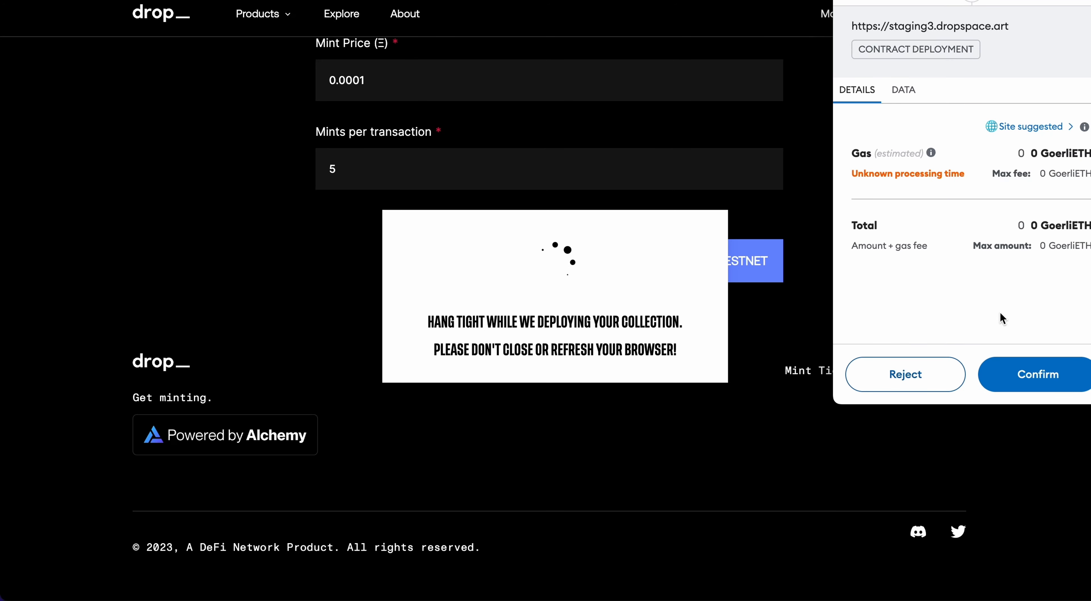
- Approve the Rockstars contract deployment to Goerli Testnet in the MetaMask popup
{"action": "left_click", "coordinate": [1015, 376]}
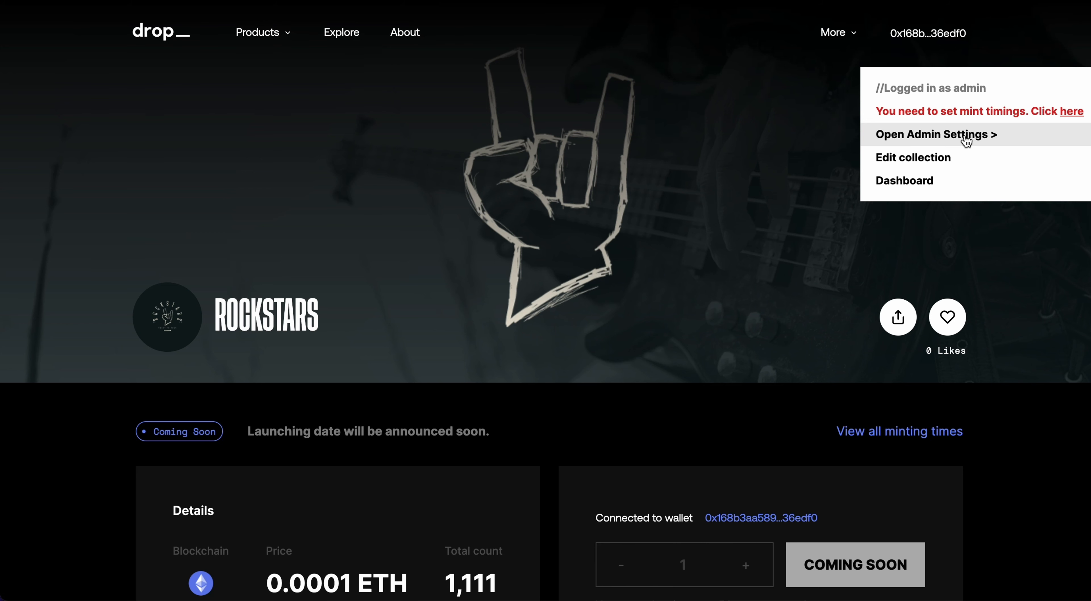
{"action": "left_click", "coordinate": [903, 167]}
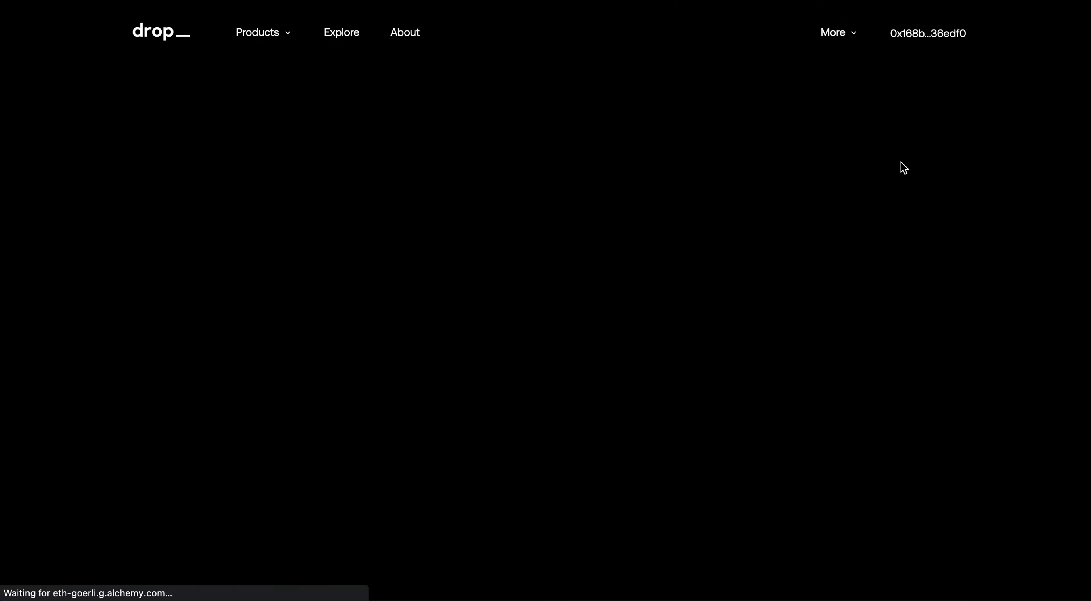
{"action": "scroll", "coordinate": [587, 241], "scroll_direction": "down", "scroll_amount": 10}
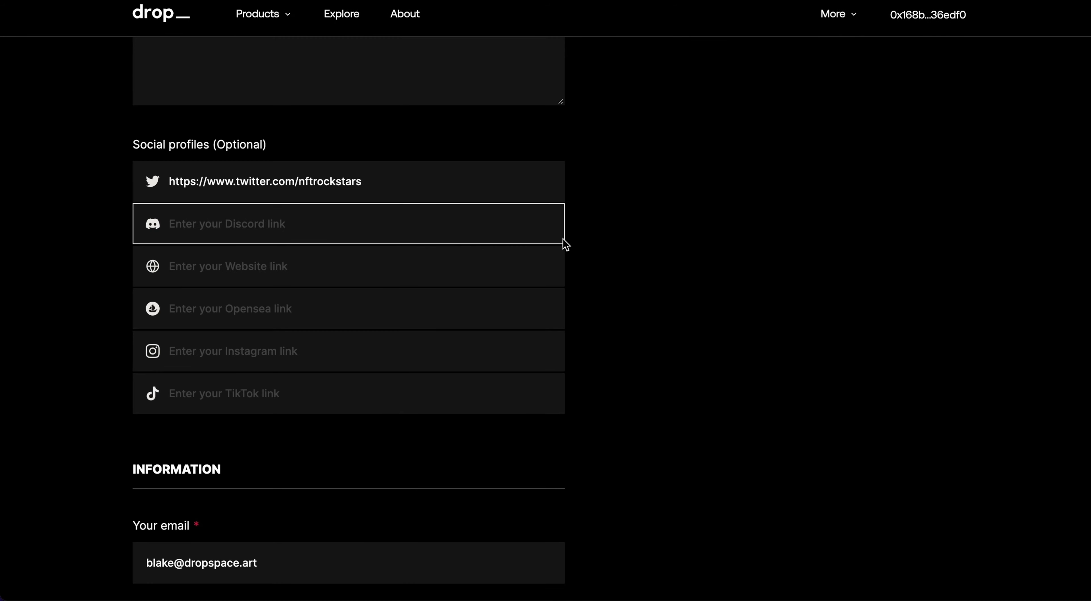
{"action": "scroll", "coordinate": [272, 215], "scroll_direction": "up", "scroll_amount": 20}
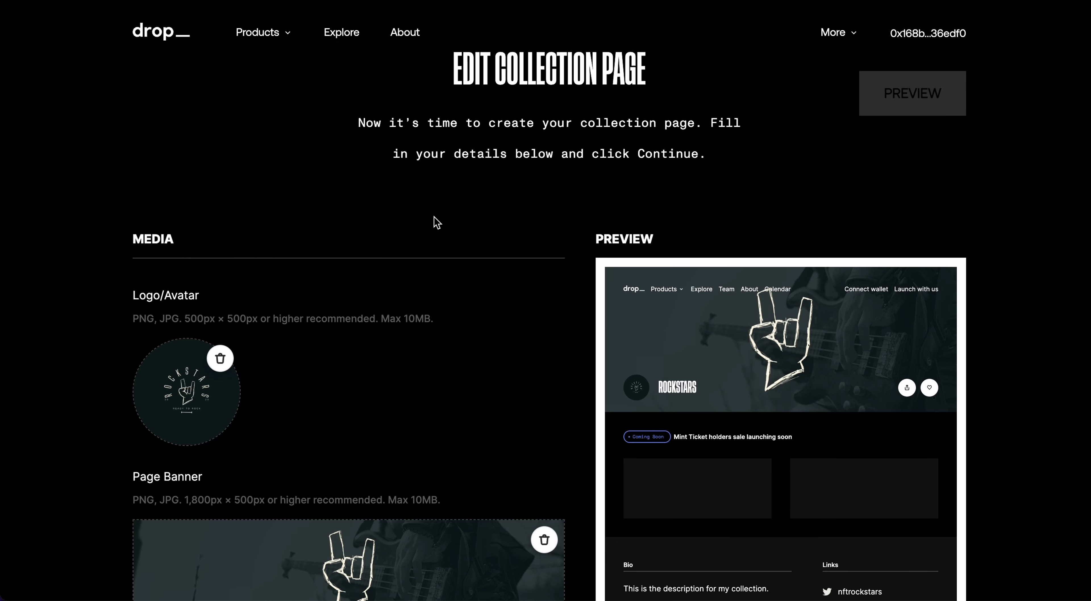
{"action": "scroll", "coordinate": [441, 241], "scroll_direction": "down", "scroll_amount": 15}
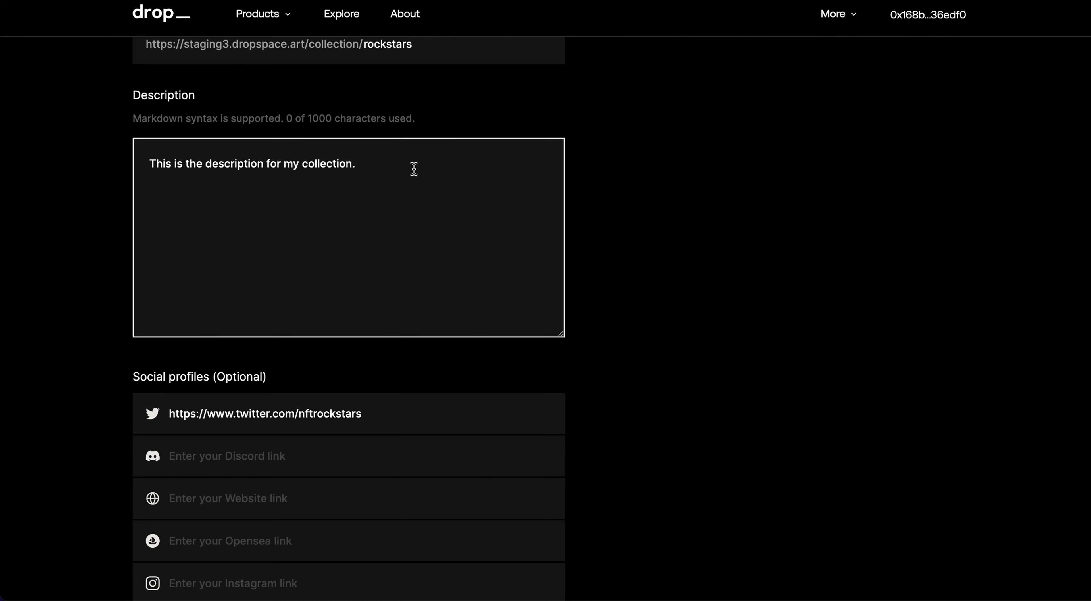
{"action": "scroll", "coordinate": [354, 241], "scroll_direction": "up", "scroll_amount": 8}
{"action": "scroll", "coordinate": [292, 278], "scroll_direction": "down", "scroll_amount": 14}
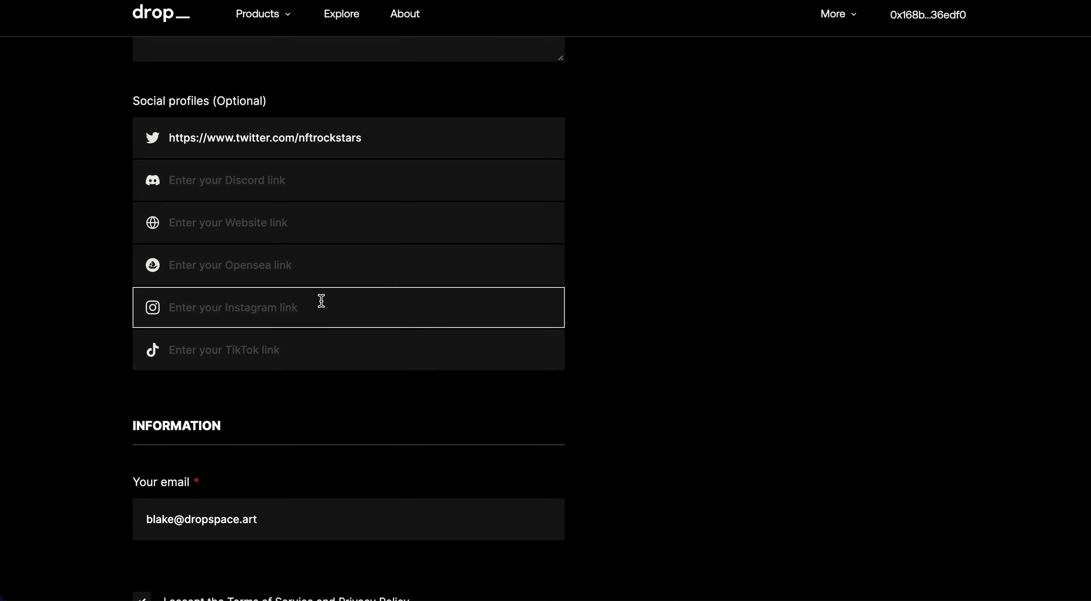
{"action": "scroll", "coordinate": [321, 300], "scroll_direction": "up", "scroll_amount": 20}
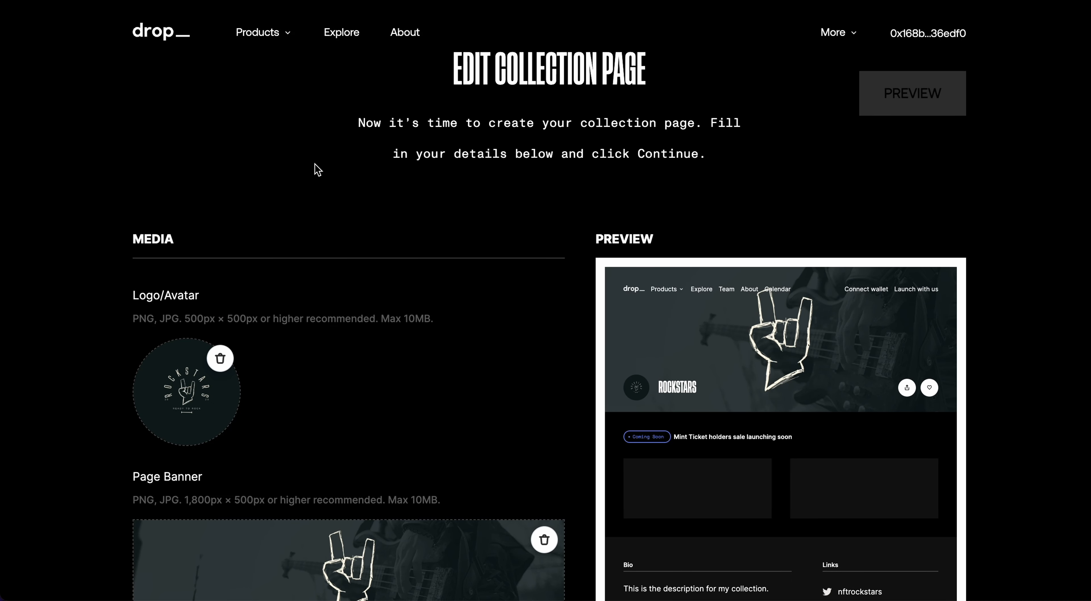
{"action": "left_click", "coordinate": [19, 1]}
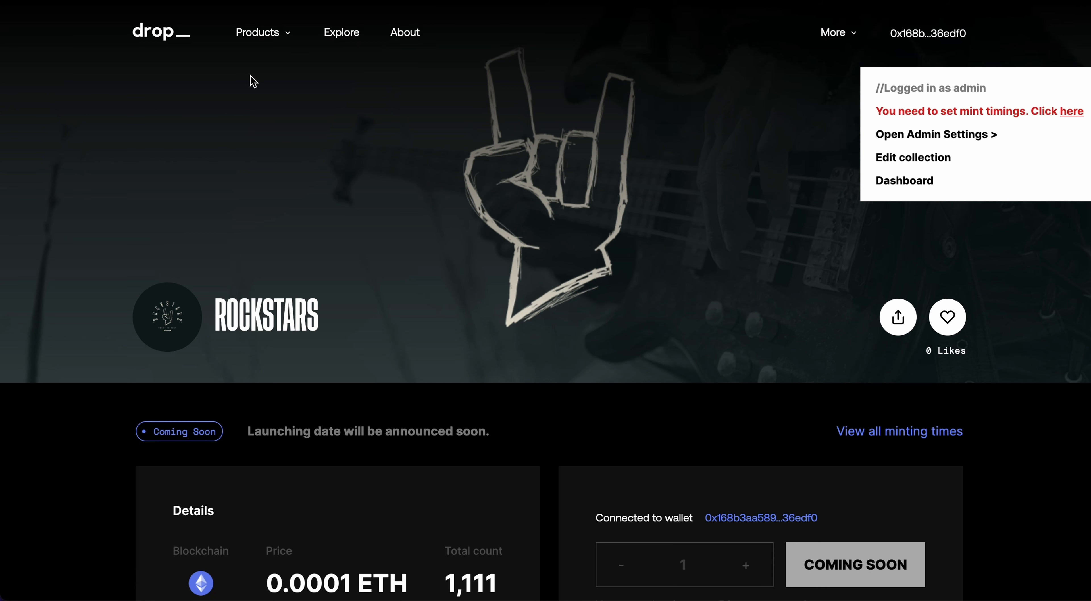
- Open the Rockstars dashboard and copy the collection page link
{"action": "left_click", "coordinate": [899, 182]}
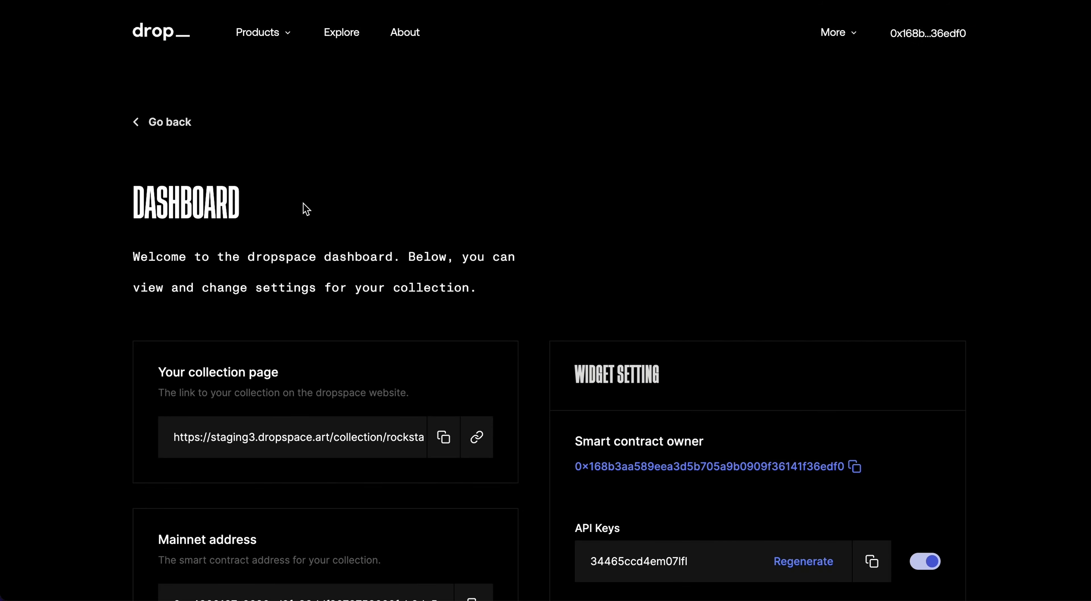
{"action": "scroll", "coordinate": [305, 209], "scroll_direction": "down", "scroll_amount": 5}
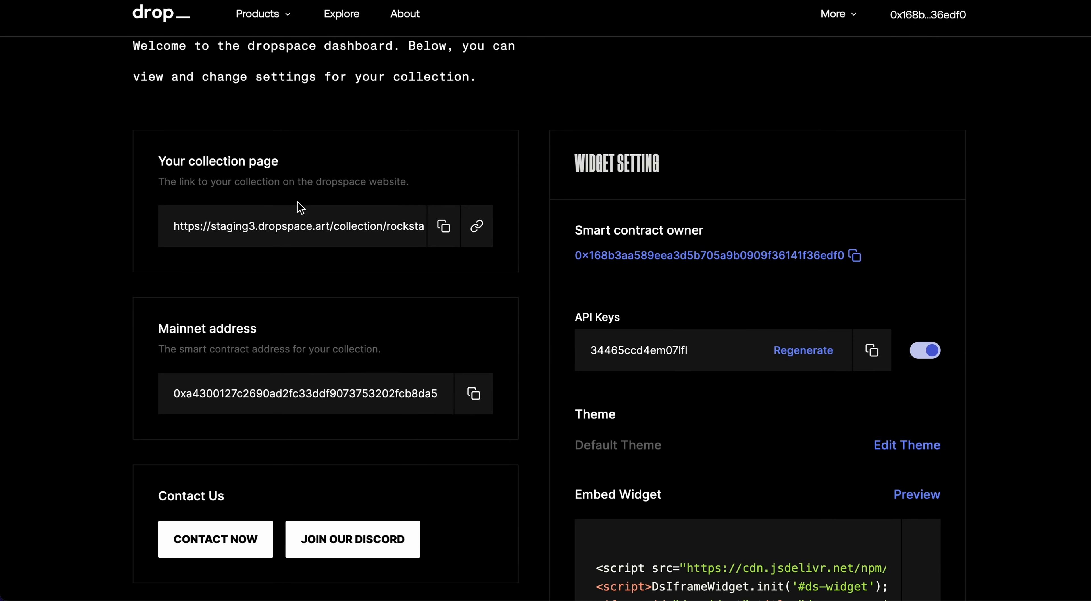
{"action": "left_click", "coordinate": [442, 228]}
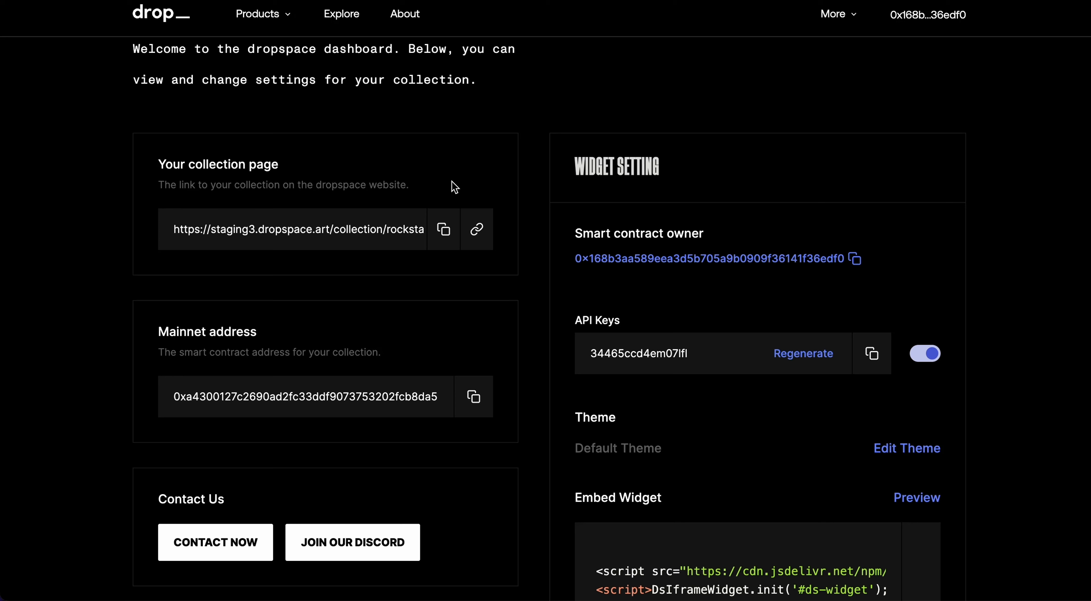
{"action": "left_click", "coordinate": [446, 232]}
- Regenerate the embed widget's API key
{"action": "scroll", "coordinate": [339, 313], "scroll_direction": "down", "scroll_amount": 2}
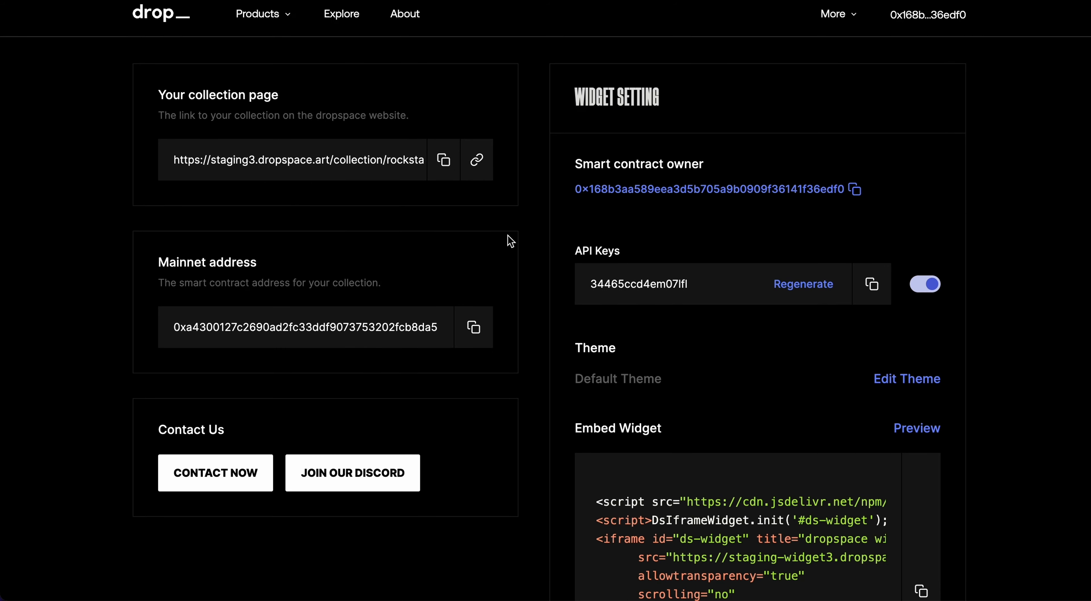
{"action": "scroll", "coordinate": [322, 360], "scroll_direction": "down", "scroll_amount": 1}
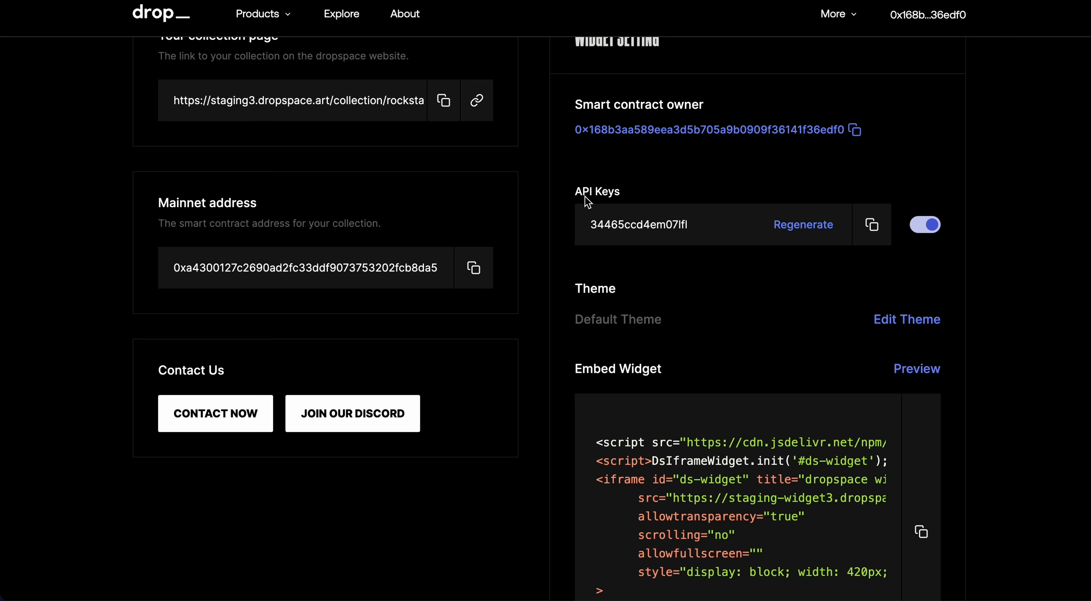
{"action": "scroll", "coordinate": [584, 195], "scroll_direction": "up", "scroll_amount": 2}
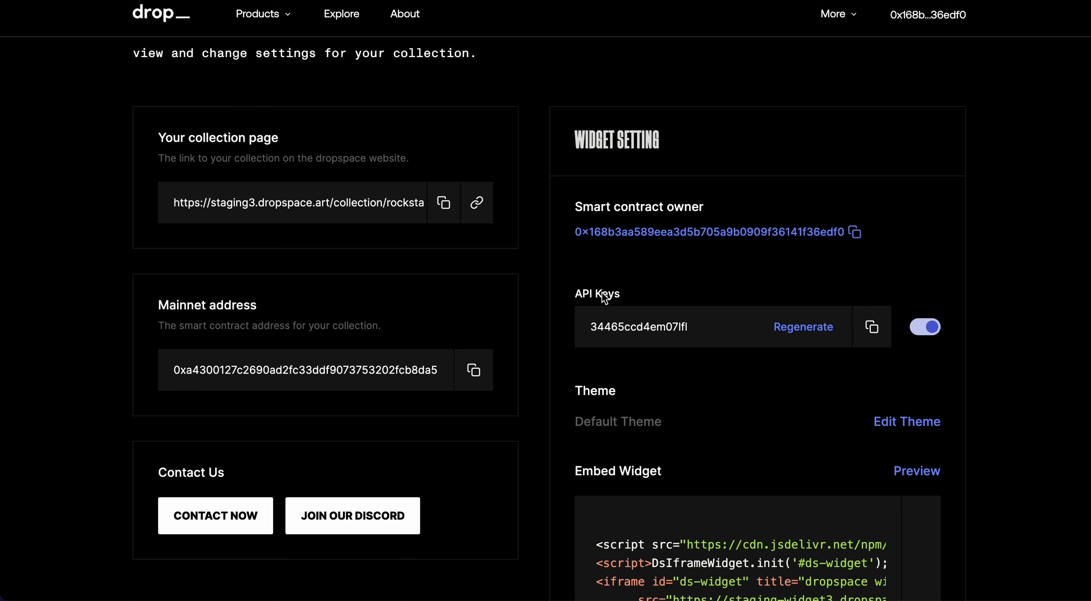
{"action": "scroll", "coordinate": [679, 236], "scroll_direction": "down", "scroll_amount": 2}
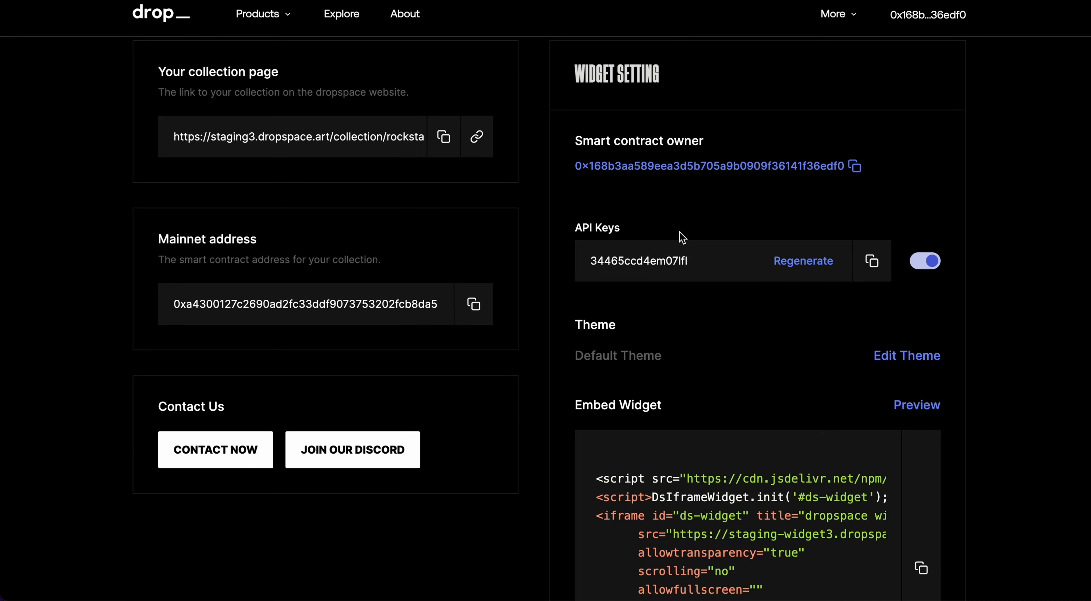
{"action": "scroll", "coordinate": [683, 242], "scroll_direction": "down", "scroll_amount": 1}
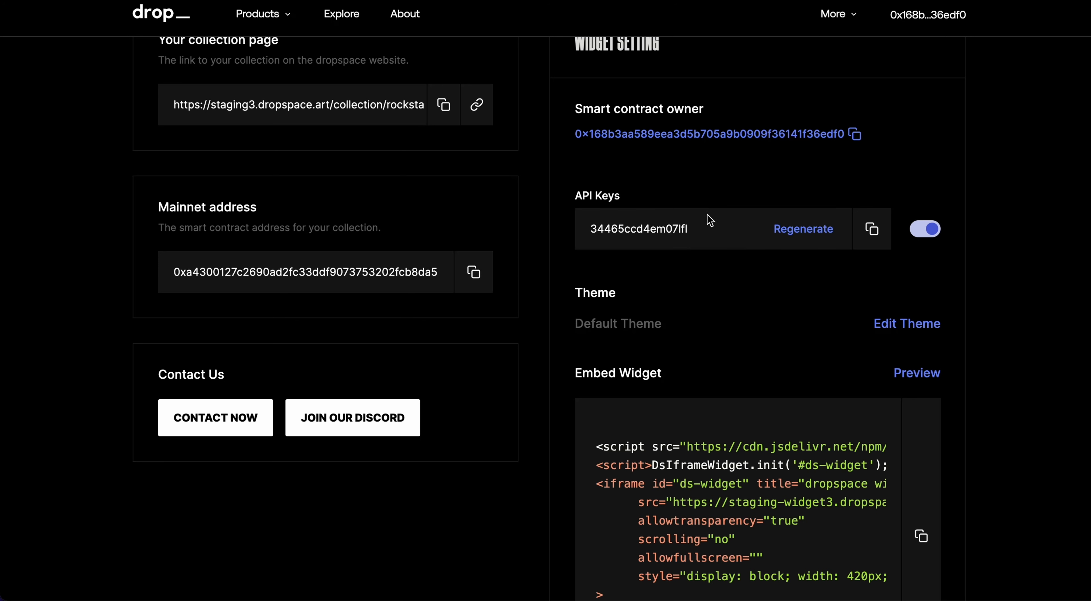
{"action": "left_click", "coordinate": [785, 236]}
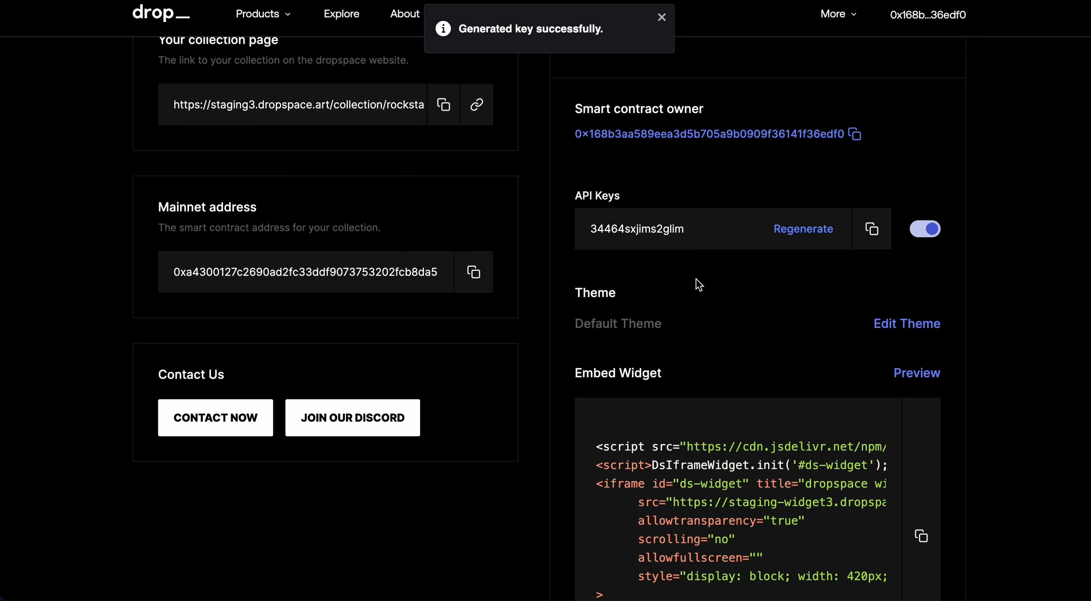
{"action": "scroll", "coordinate": [701, 285], "scroll_direction": "down", "scroll_amount": 2}
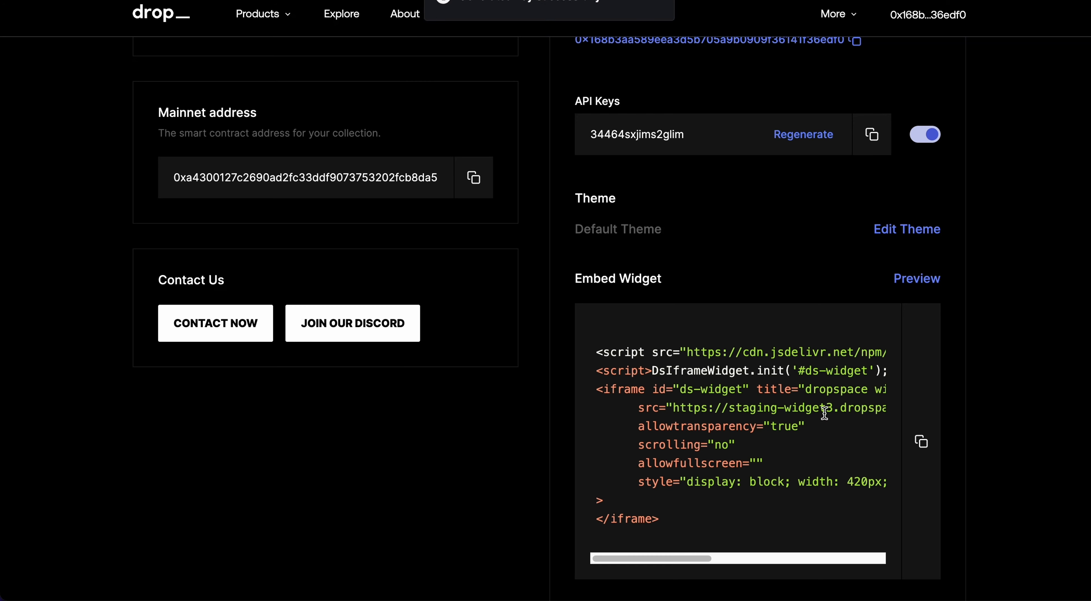
- In the theme editor, compare White and Dark styles and select the MINT USING DROPSPACE label
{"action": "left_click", "coordinate": [900, 229]}
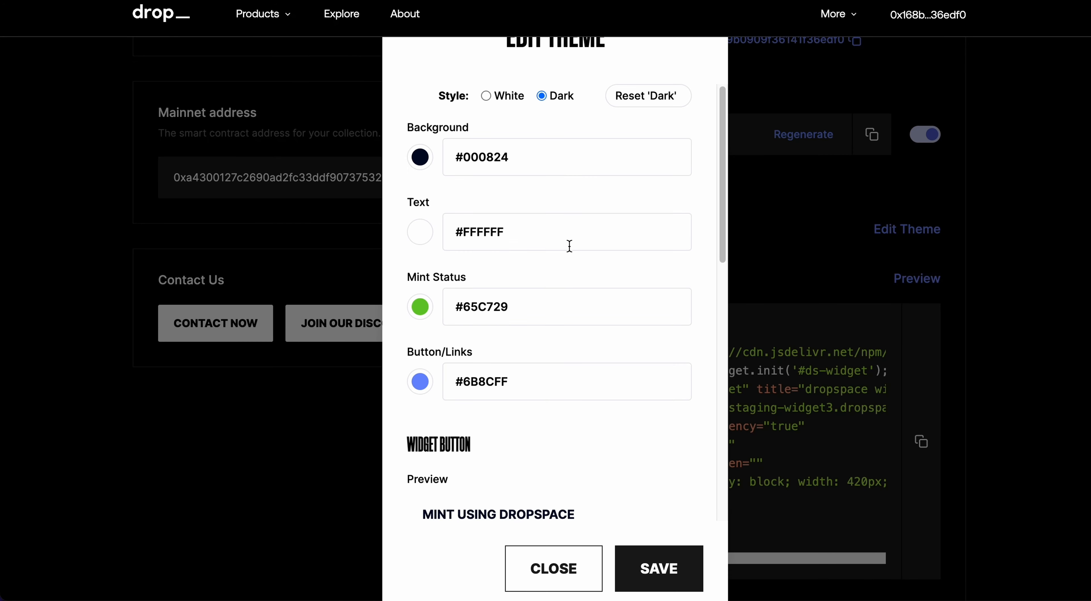
{"action": "left_click", "coordinate": [486, 96]}
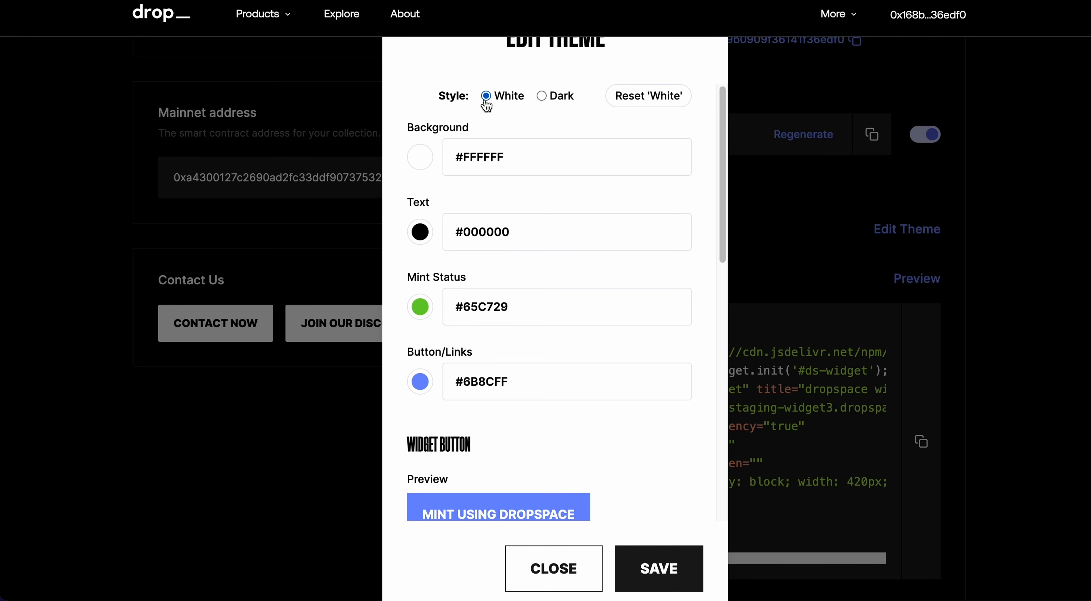
{"action": "left_click", "coordinate": [550, 102]}
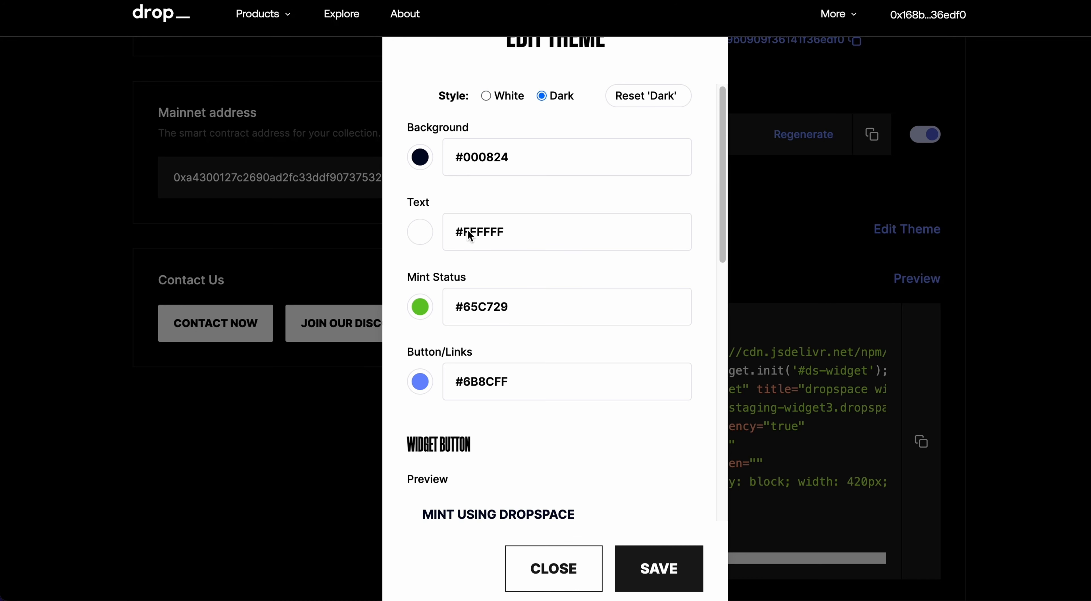
{"action": "scroll", "coordinate": [478, 254], "scroll_direction": "down", "scroll_amount": 7}
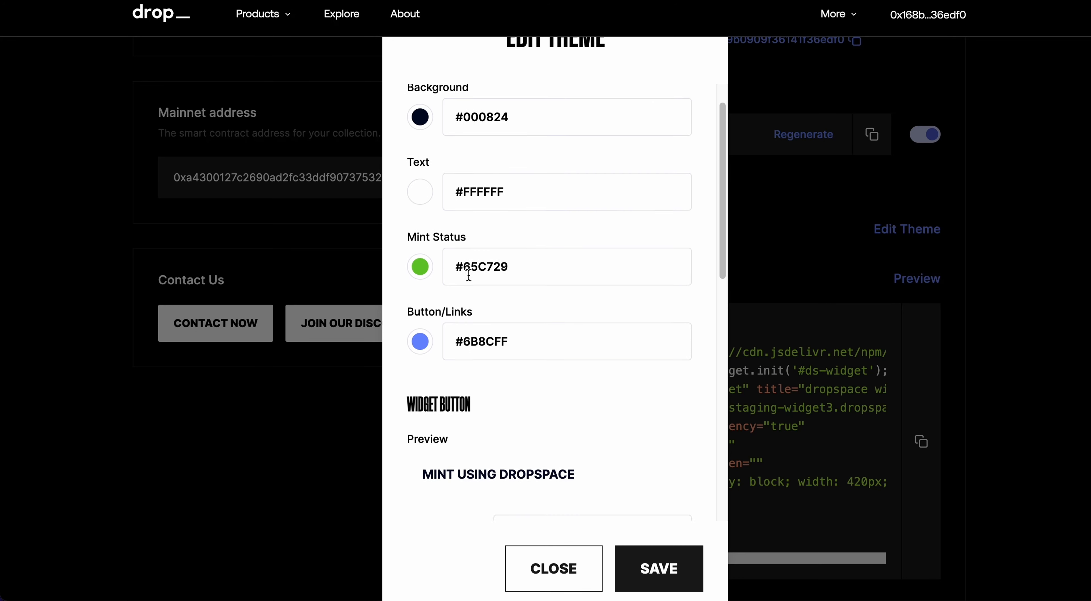
{"action": "triple_click", "coordinate": [550, 275]}
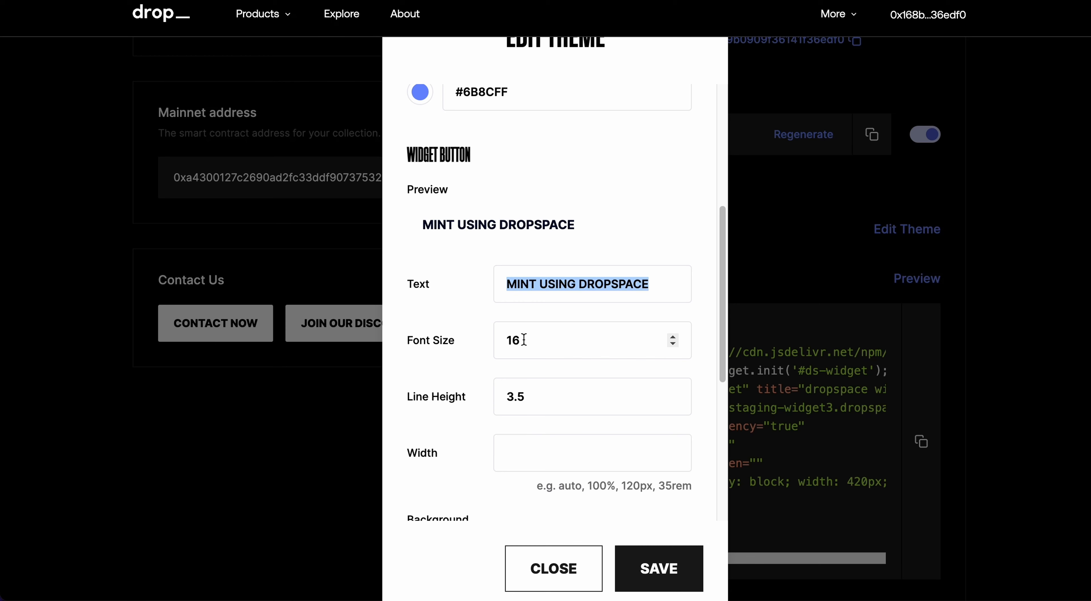
{"action": "scroll", "coordinate": [529, 345], "scroll_direction": "down", "scroll_amount": 3}
{"action": "scroll", "coordinate": [500, 335], "scroll_direction": "down", "scroll_amount": 4}
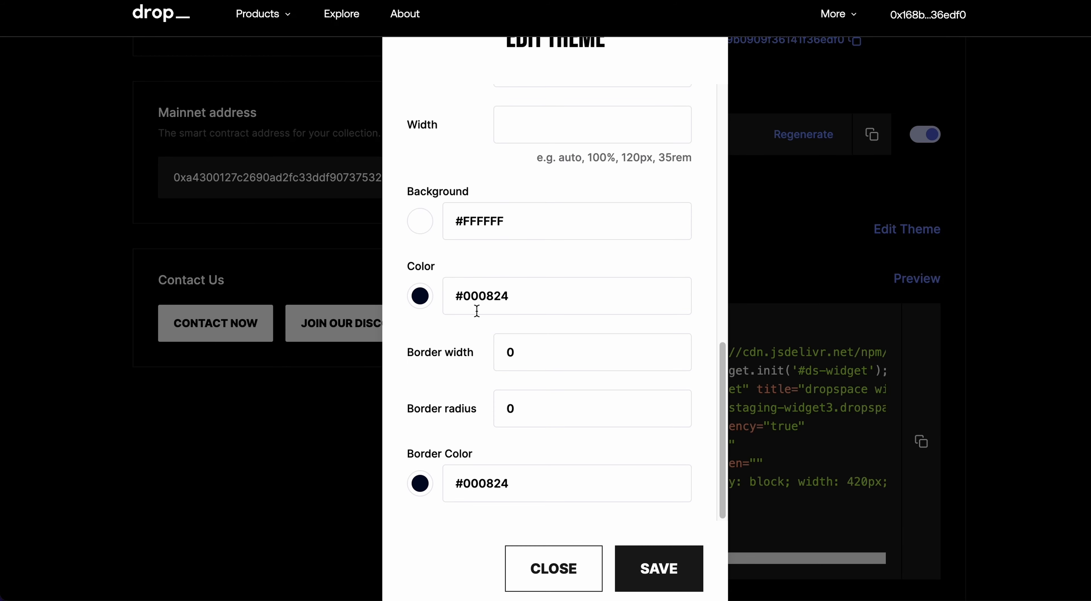
{"action": "scroll", "coordinate": [512, 280], "scroll_direction": "up", "scroll_amount": 10}
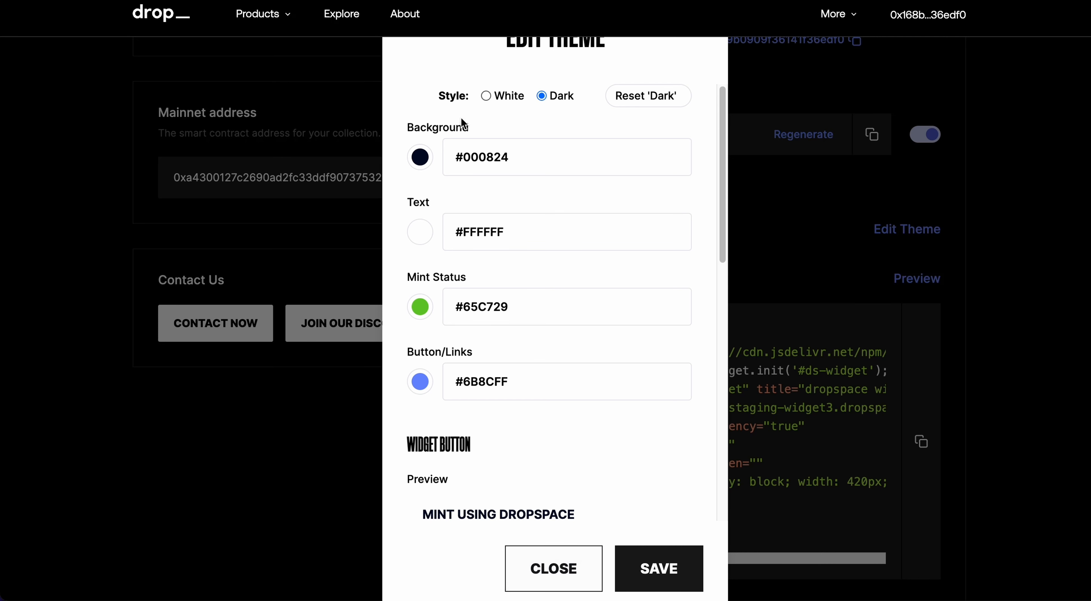
- Choose the White theme style, save it, close the editor, and preview the mint widget
{"action": "left_click", "coordinate": [486, 98]}
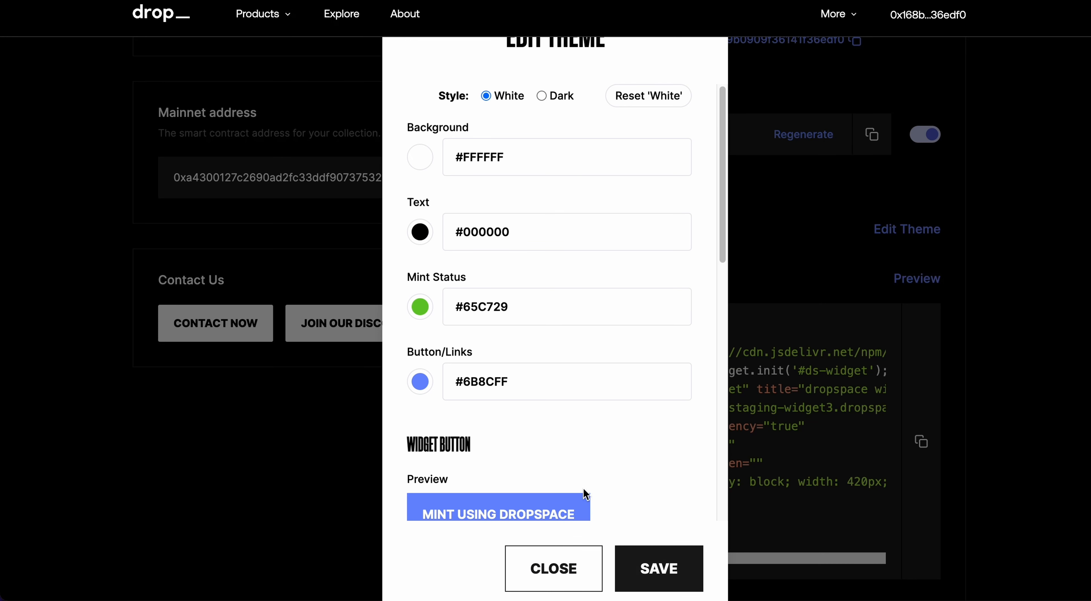
{"action": "scroll", "coordinate": [489, 441], "scroll_direction": "down", "scroll_amount": 1}
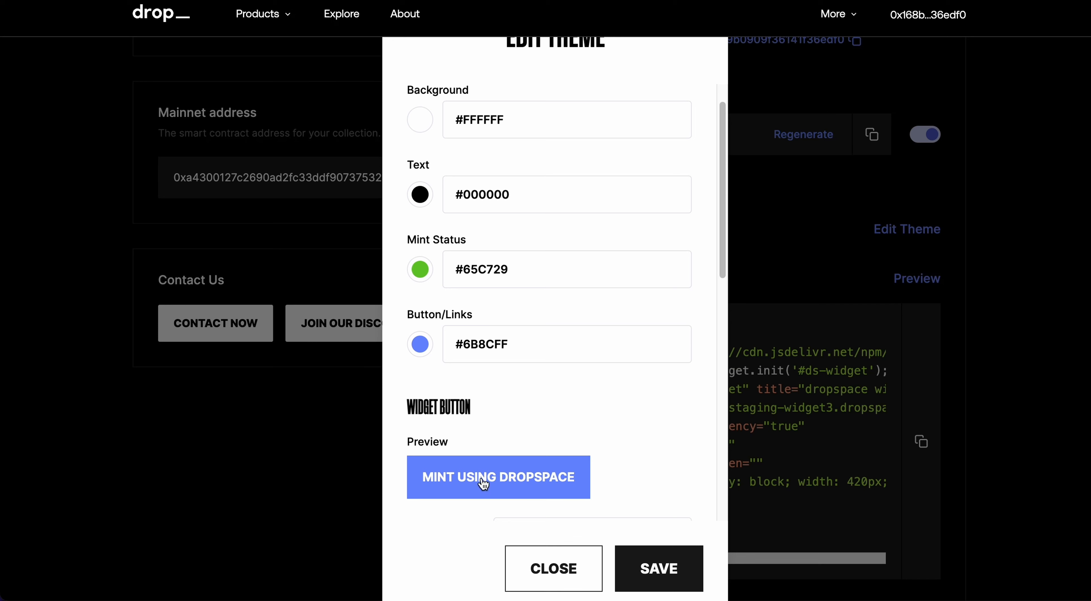
{"action": "left_click", "coordinate": [656, 565]}
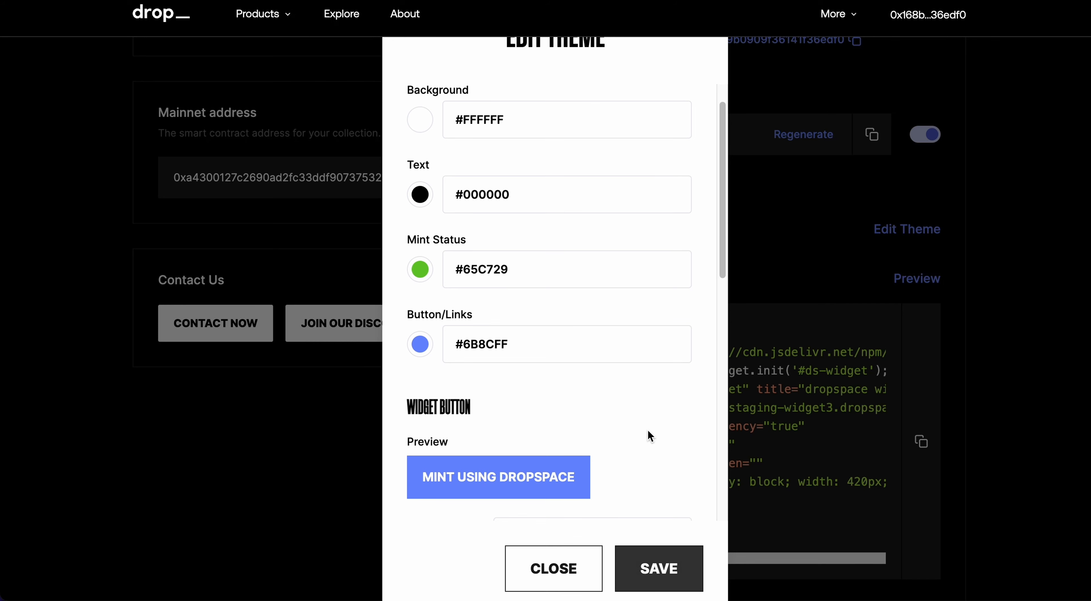
{"action": "left_click", "coordinate": [567, 567]}
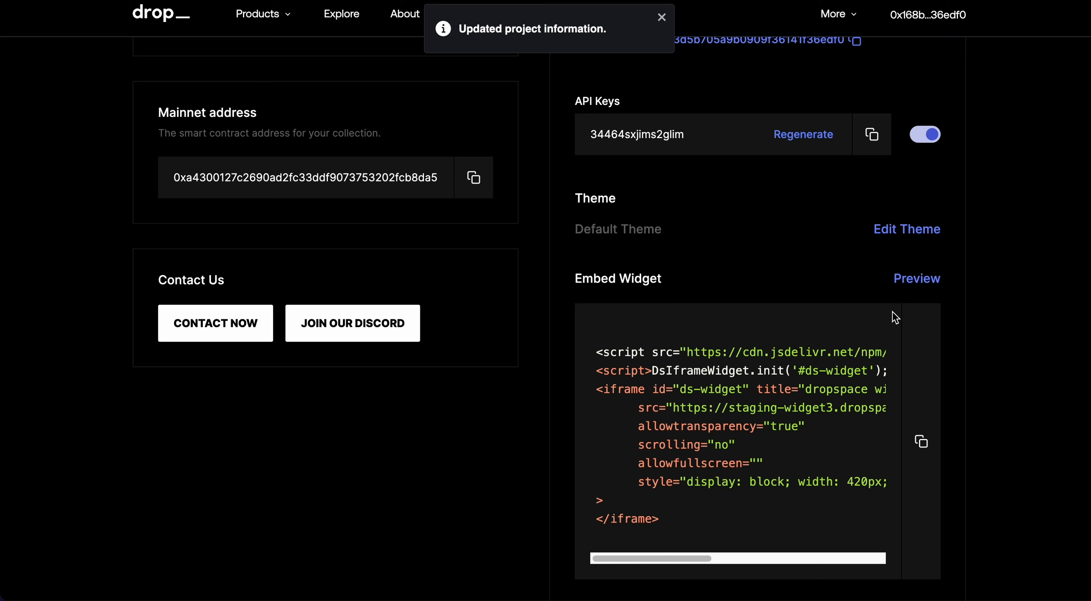
{"action": "left_click", "coordinate": [915, 279]}
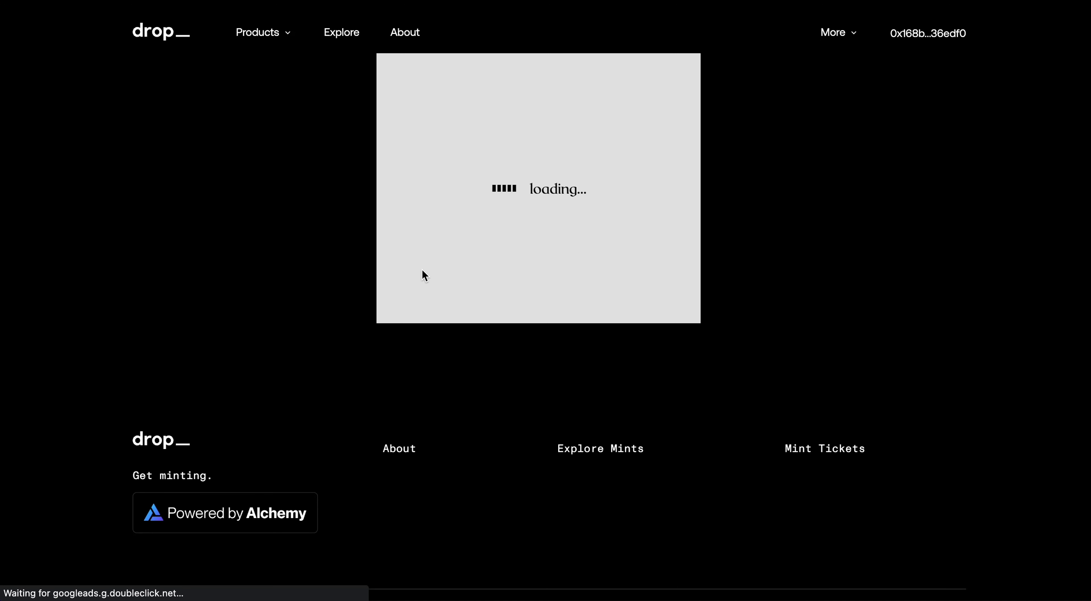
{"action": "scroll", "coordinate": [461, 85], "scroll_direction": "down", "scroll_amount": 3}
{"action": "scroll", "coordinate": [461, 86], "scroll_direction": "up", "scroll_amount": 3}
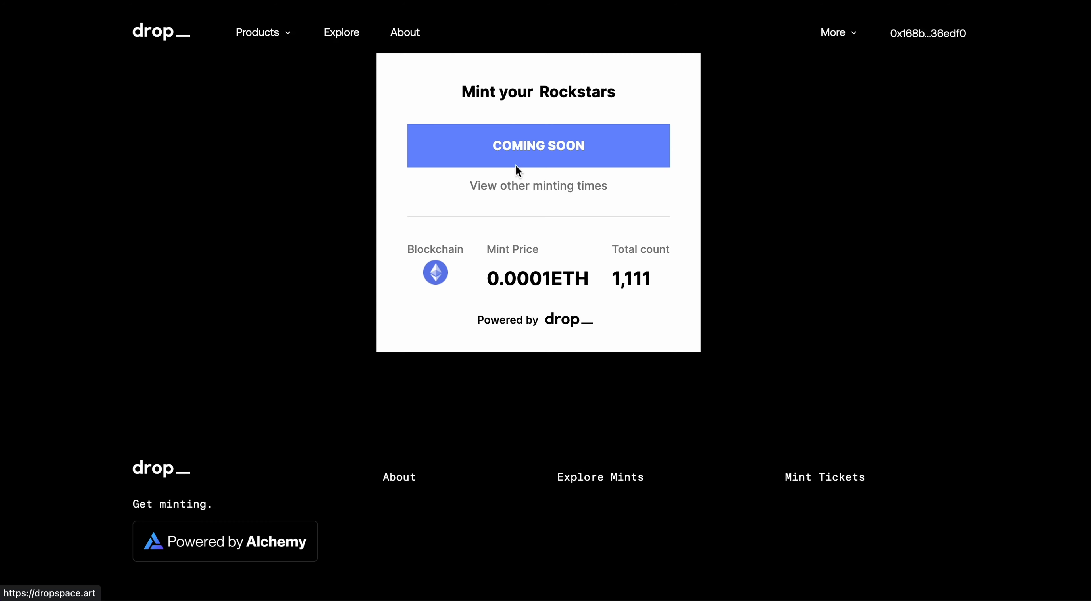
{"action": "left_click", "coordinate": [508, 187]}
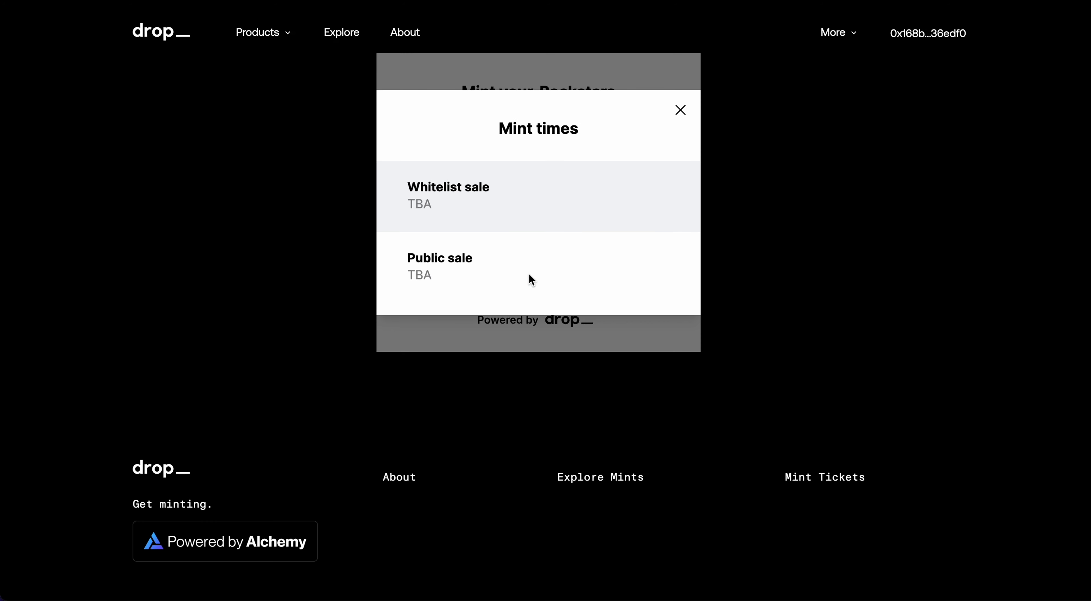
{"action": "double_click", "coordinate": [680, 111]}
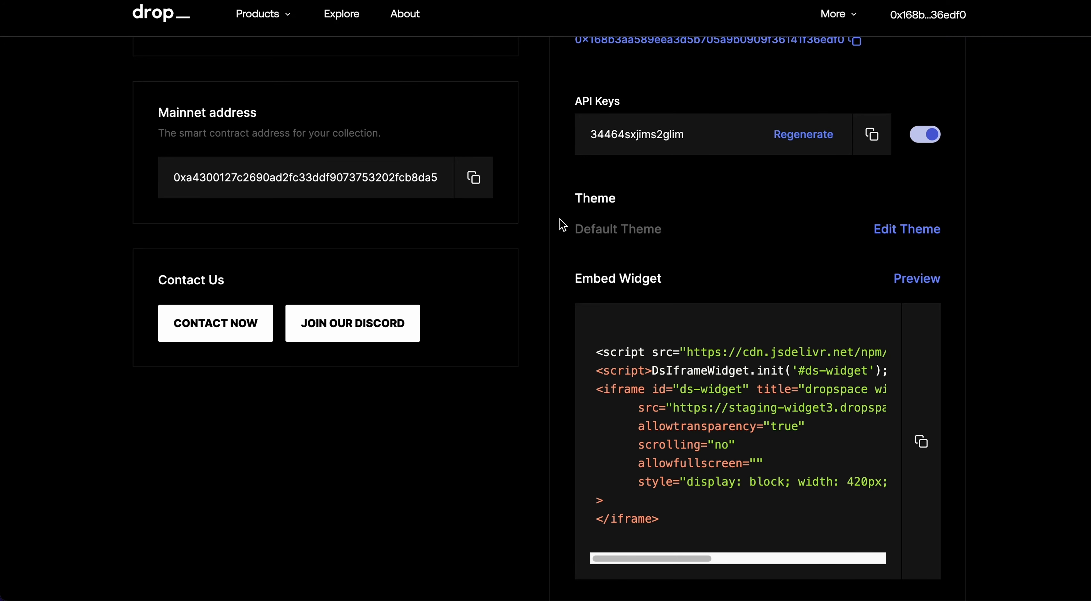
- Copy the embed widget code and go back to the Rockstars collection page
{"action": "scroll", "coordinate": [565, 285], "scroll_direction": "down", "scroll_amount": 1}
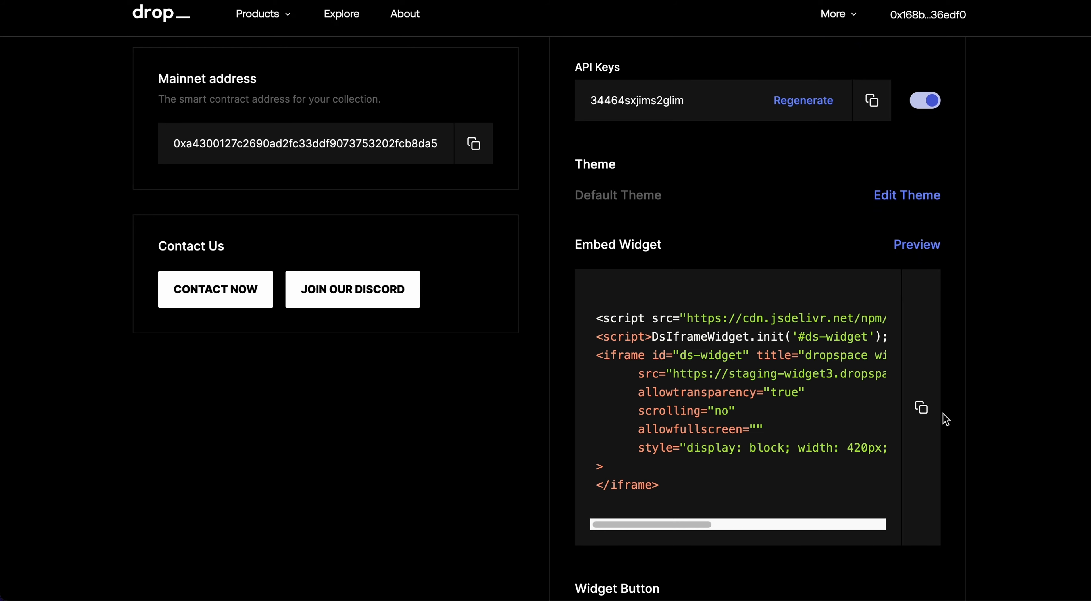
{"action": "left_click", "coordinate": [922, 408]}
{"action": "left_click", "coordinate": [921, 410]}
{"action": "scroll", "coordinate": [568, 373], "scroll_direction": "down", "scroll_amount": 5}
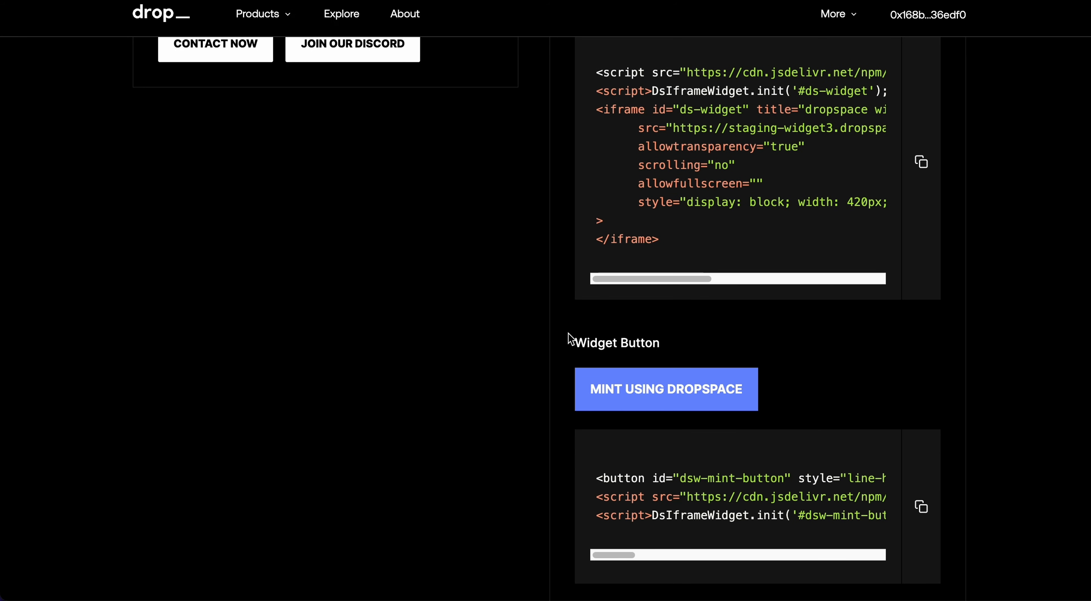
{"action": "scroll", "coordinate": [585, 358], "scroll_direction": "down", "scroll_amount": 3}
{"action": "scroll", "coordinate": [577, 436], "scroll_direction": "up", "scroll_amount": 10}
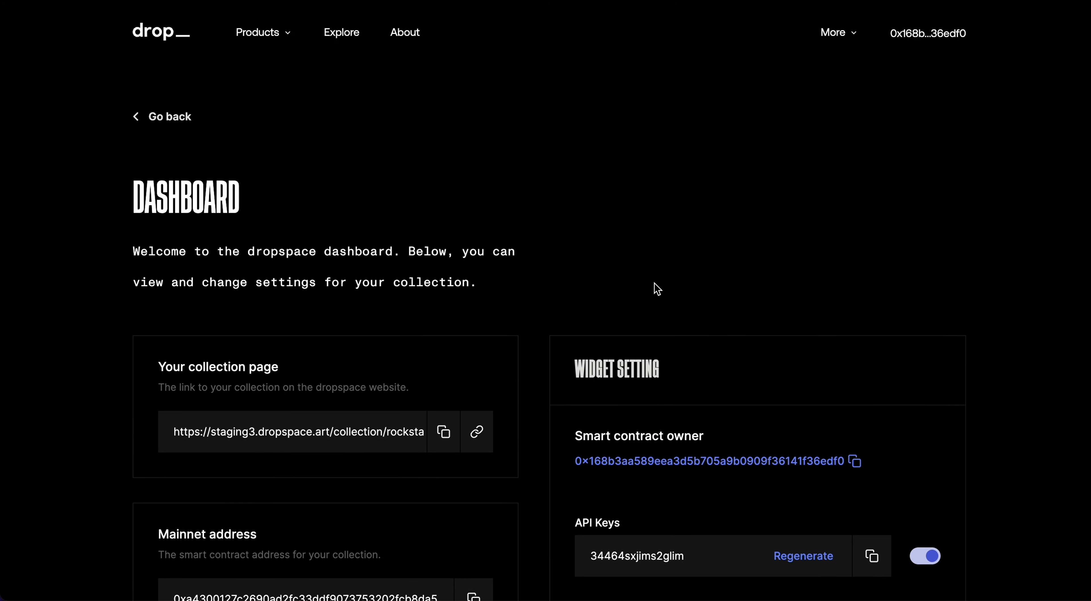
{"action": "left_click", "coordinate": [835, 33]}
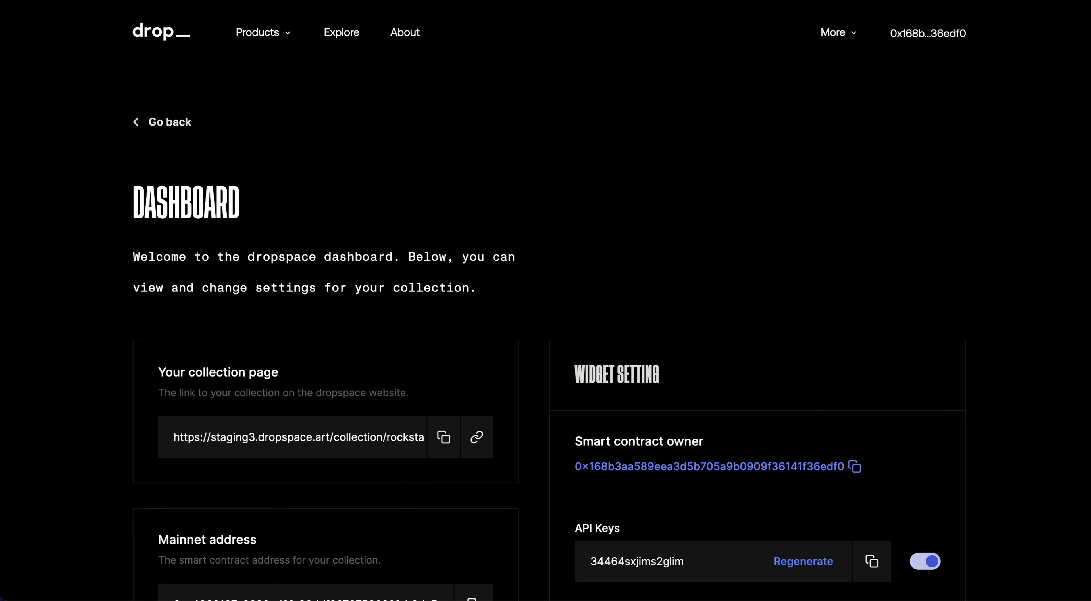
{"action": "key", "text": "super+bracketleft"}
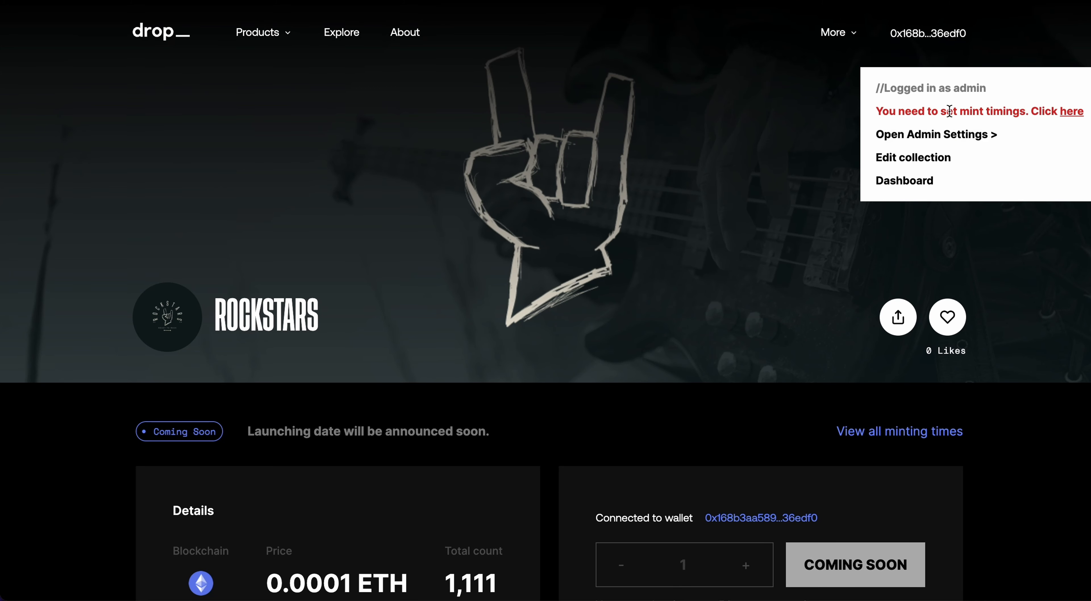
- In Admin settings, change the collection Name from Rockstars to RockstarZ and update it
{"action": "left_click", "coordinate": [1075, 112]}
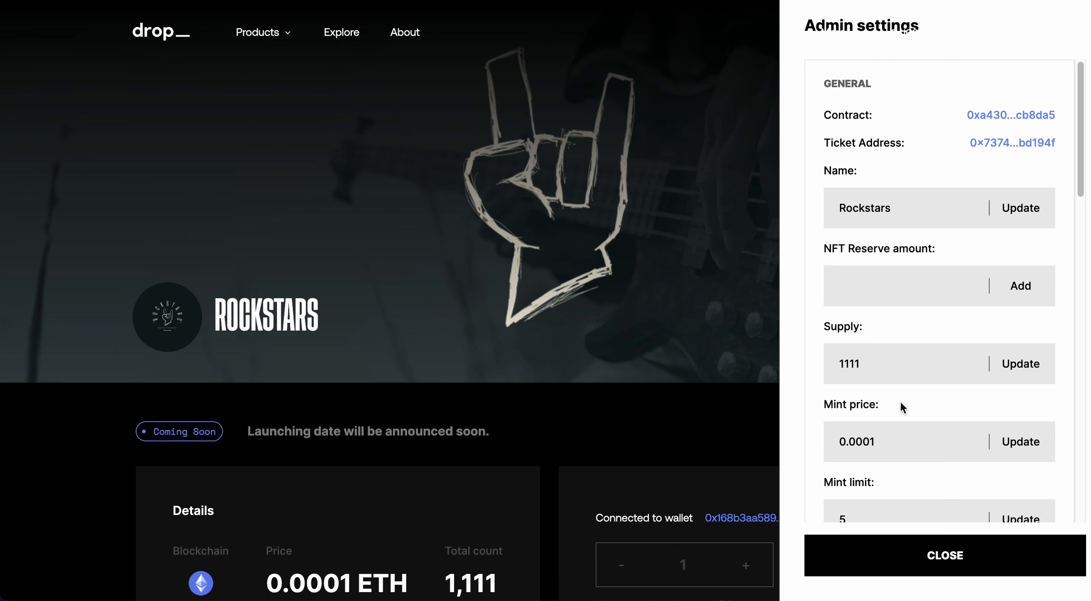
{"action": "scroll", "coordinate": [951, 167], "scroll_direction": "down", "scroll_amount": 1}
{"action": "left_click", "coordinate": [913, 180]}
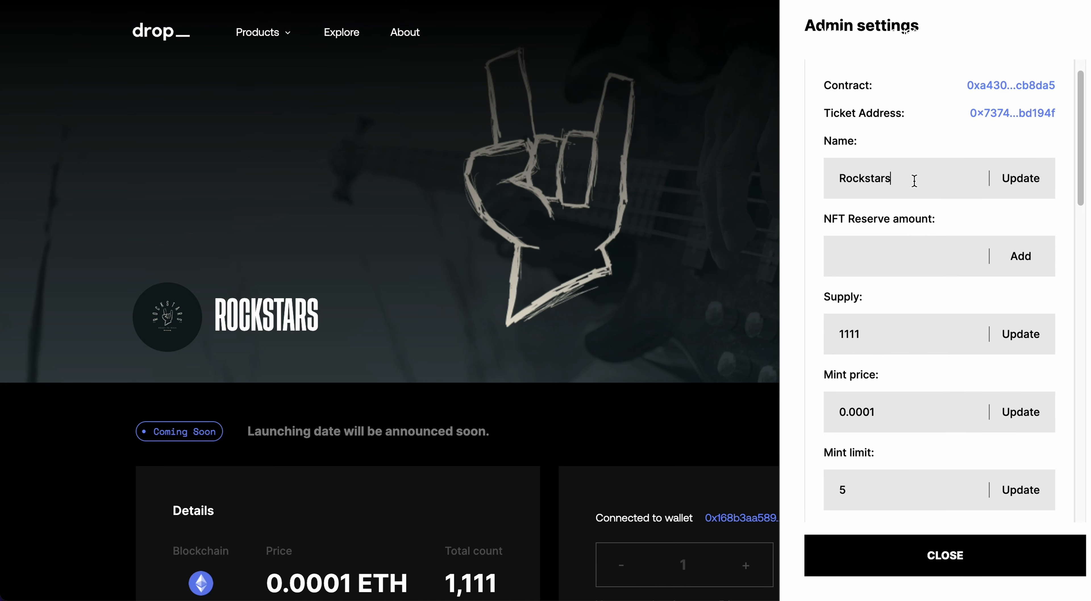
{"action": "scroll", "coordinate": [915, 179], "scroll_direction": "down", "scroll_amount": 1}
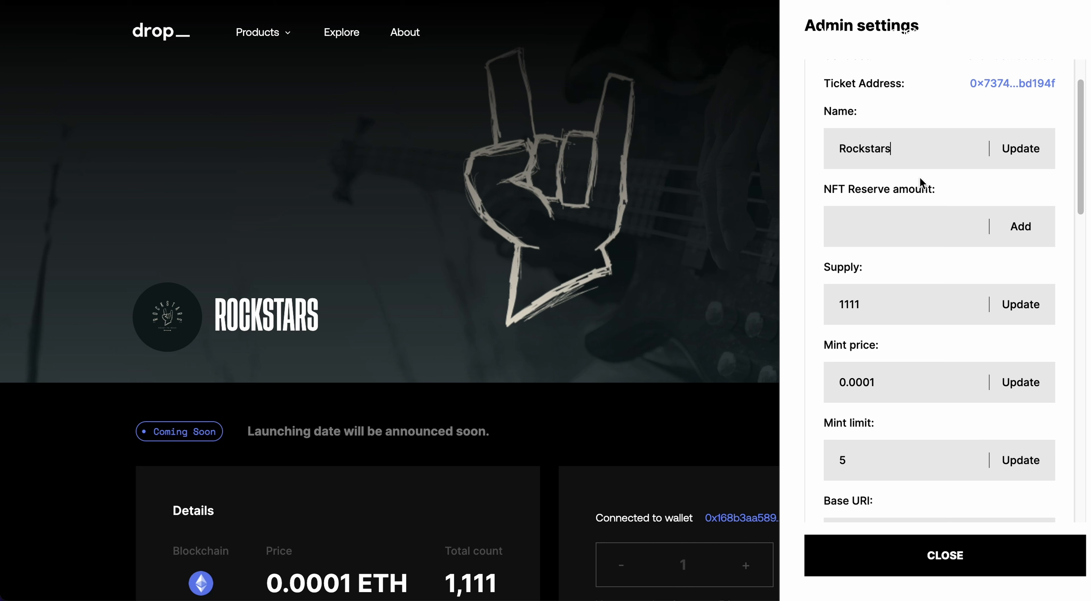
{"action": "key", "text": "BackSpace"}
{"action": "type", "text": "Z"}
{"action": "left_click", "coordinate": [1010, 148]}
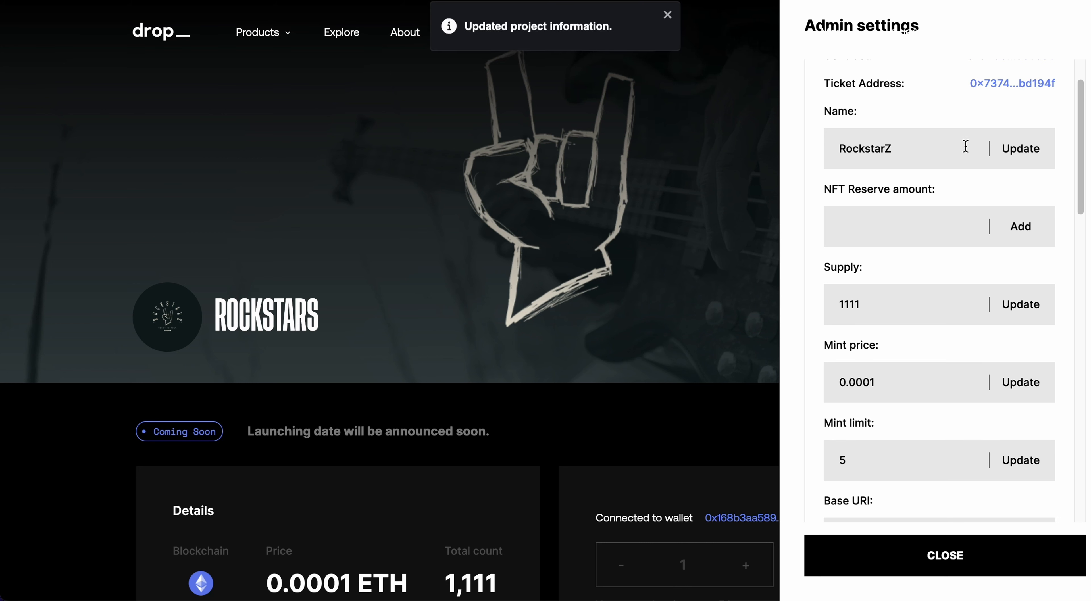
{"action": "scroll", "coordinate": [825, 206], "scroll_direction": "down", "scroll_amount": 1}
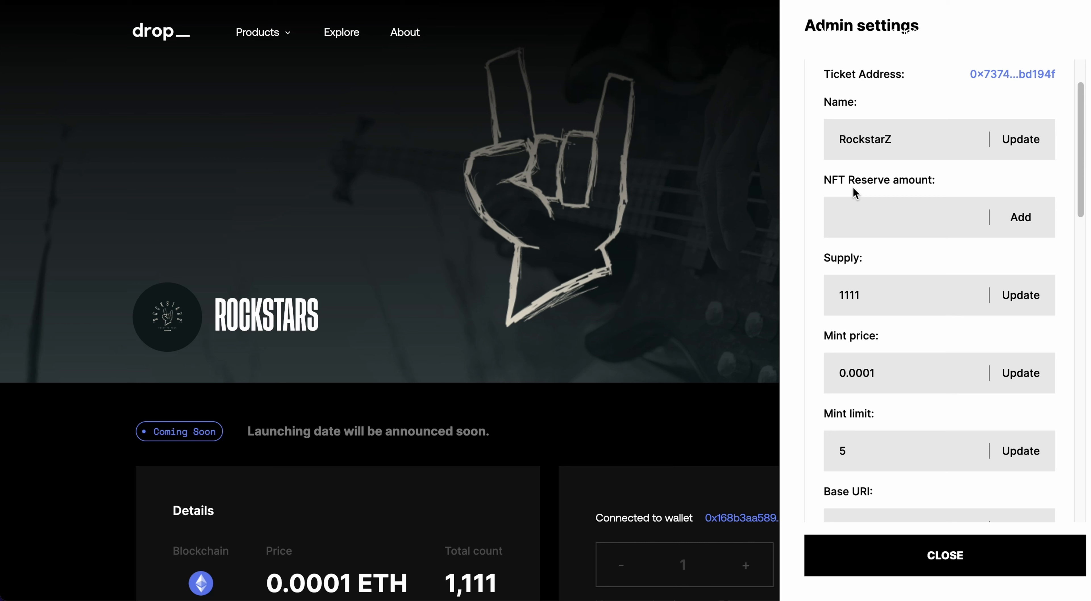
- Enter 20 as the NFT reserve amount
{"action": "left_click", "coordinate": [870, 220]}
{"action": "type", "text": "20"}
{"action": "scroll", "coordinate": [915, 254], "scroll_direction": "down", "scroll_amount": 2}
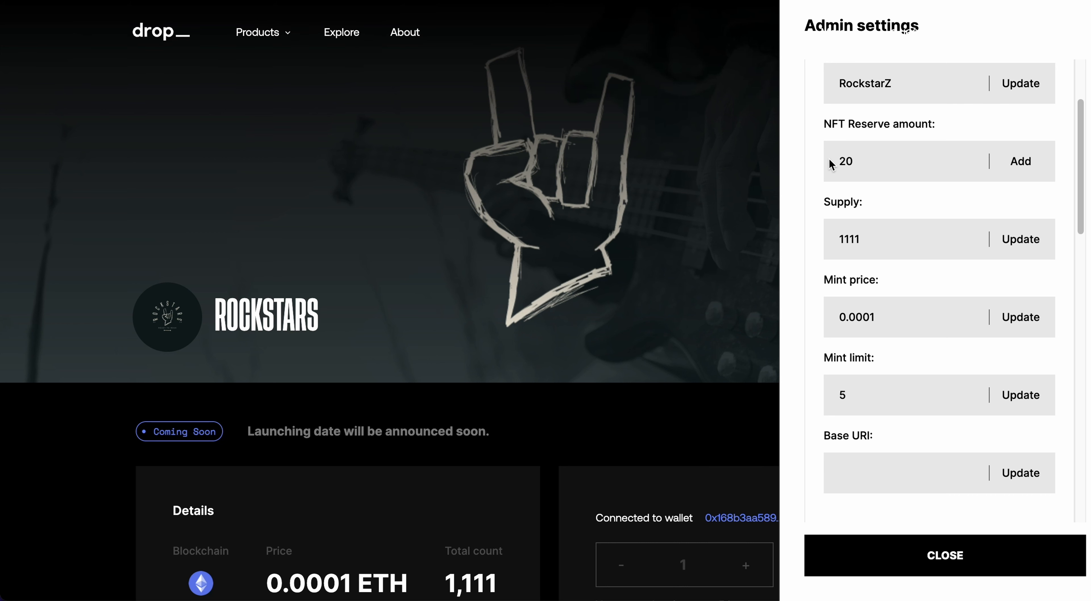
{"action": "double_click", "coordinate": [870, 158]}
- Scroll Admin settings down to the SALE section's Whitelist and Public time fields
{"action": "scroll", "coordinate": [868, 266], "scroll_direction": "down", "scroll_amount": 1}
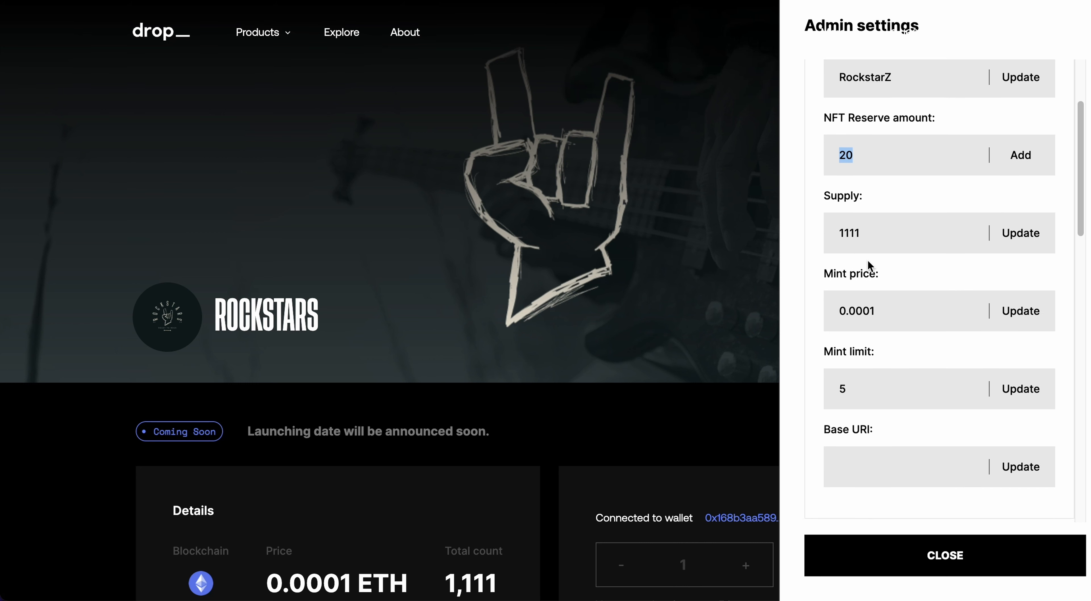
{"action": "scroll", "coordinate": [869, 254], "scroll_direction": "down", "scroll_amount": 1}
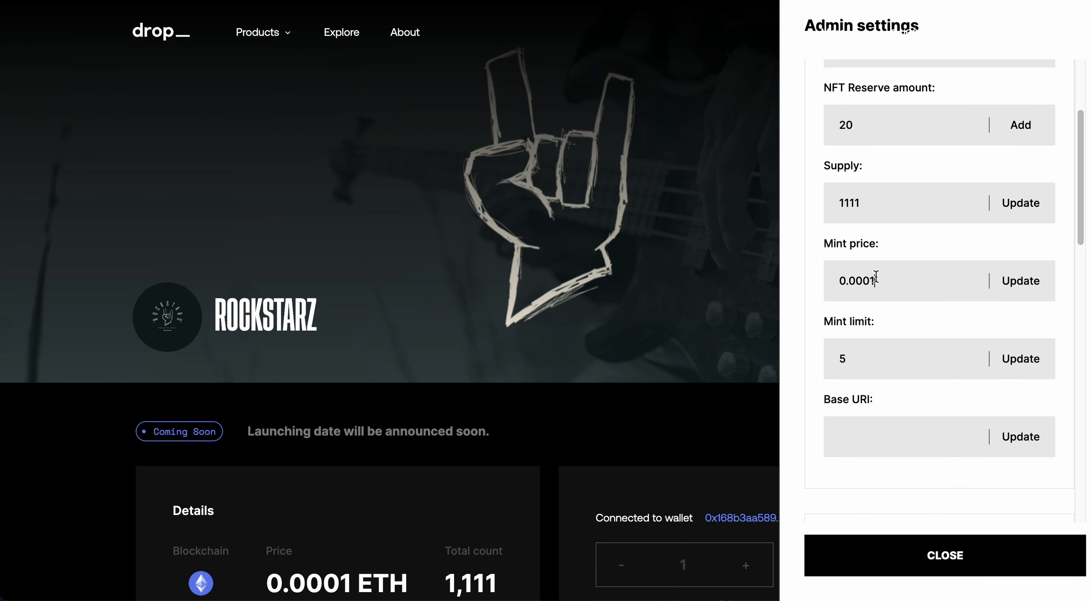
{"action": "scroll", "coordinate": [873, 305], "scroll_direction": "down", "scroll_amount": 2}
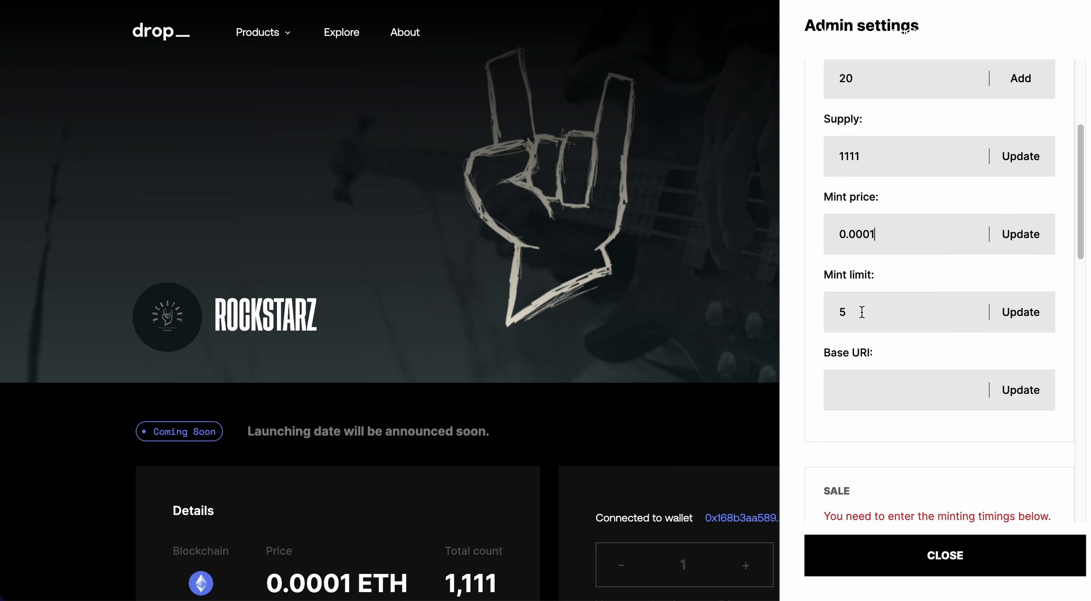
{"action": "scroll", "coordinate": [862, 312], "scroll_direction": "down", "scroll_amount": 3}
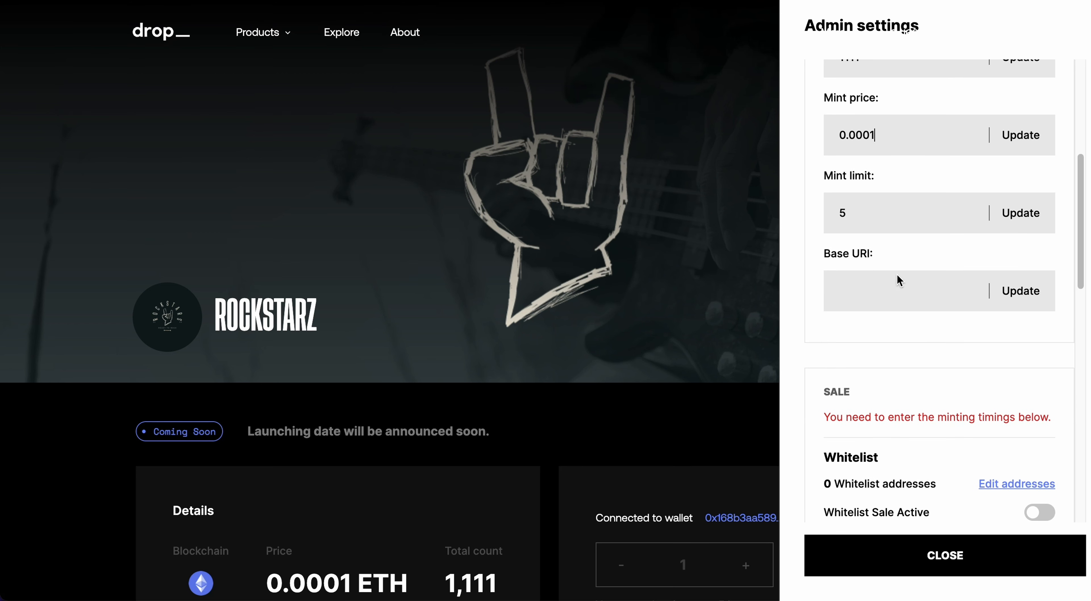
{"action": "scroll", "coordinate": [850, 306], "scroll_direction": "down", "scroll_amount": 1}
{"action": "scroll", "coordinate": [858, 302], "scroll_direction": "down", "scroll_amount": 8}
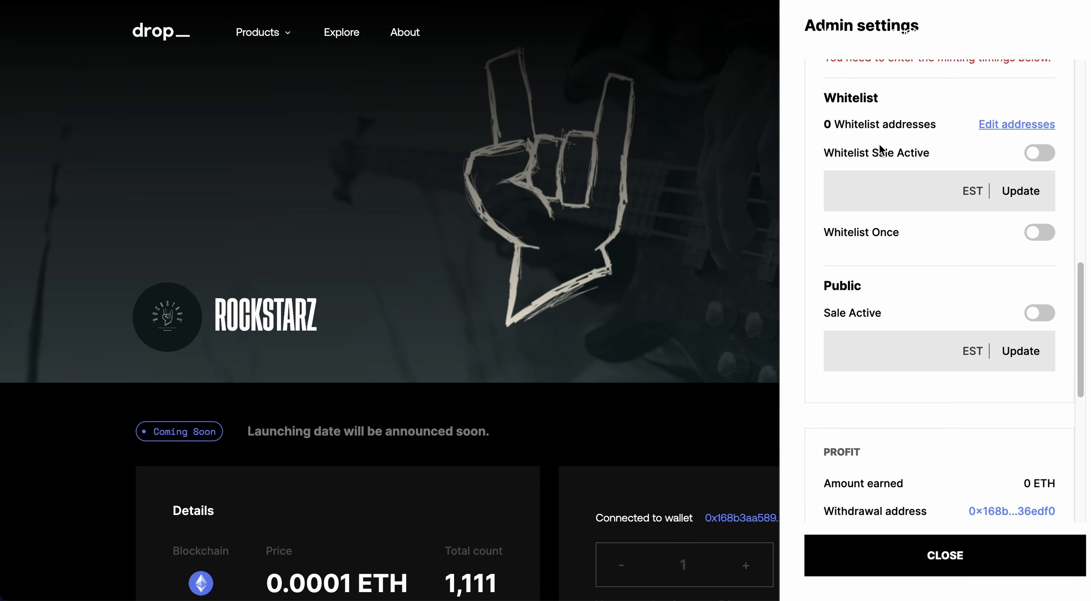
{"action": "scroll", "coordinate": [923, 116], "scroll_direction": "up", "scroll_amount": 2}
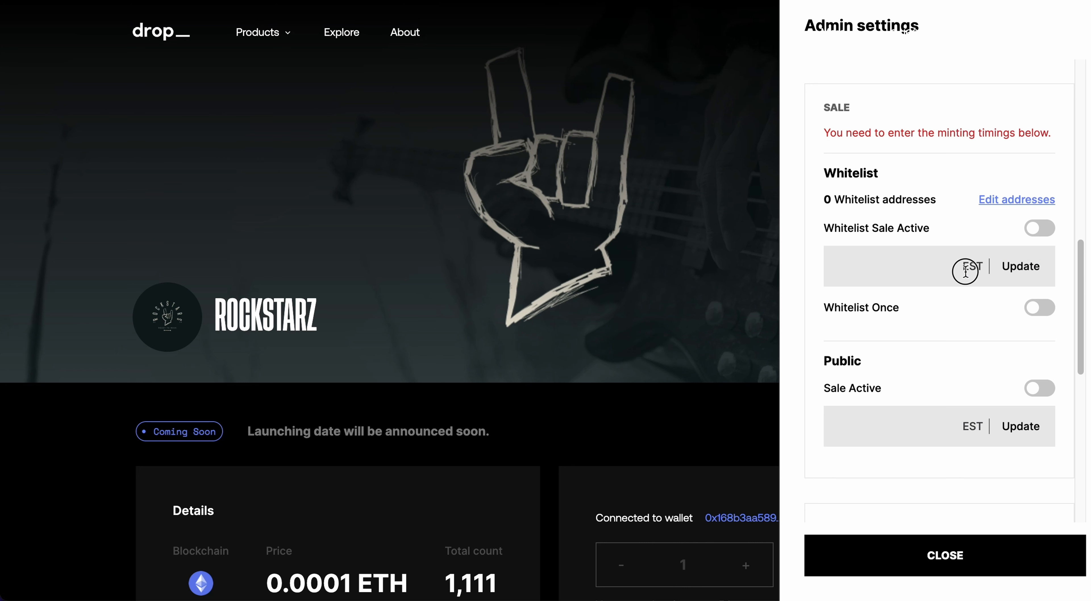
- Set the whitelist sale time to 09/28/2023 2:30 PM EST and approve it in MetaMask
{"action": "left_click", "coordinate": [1008, 268]}
{"action": "left_click", "coordinate": [901, 275]}
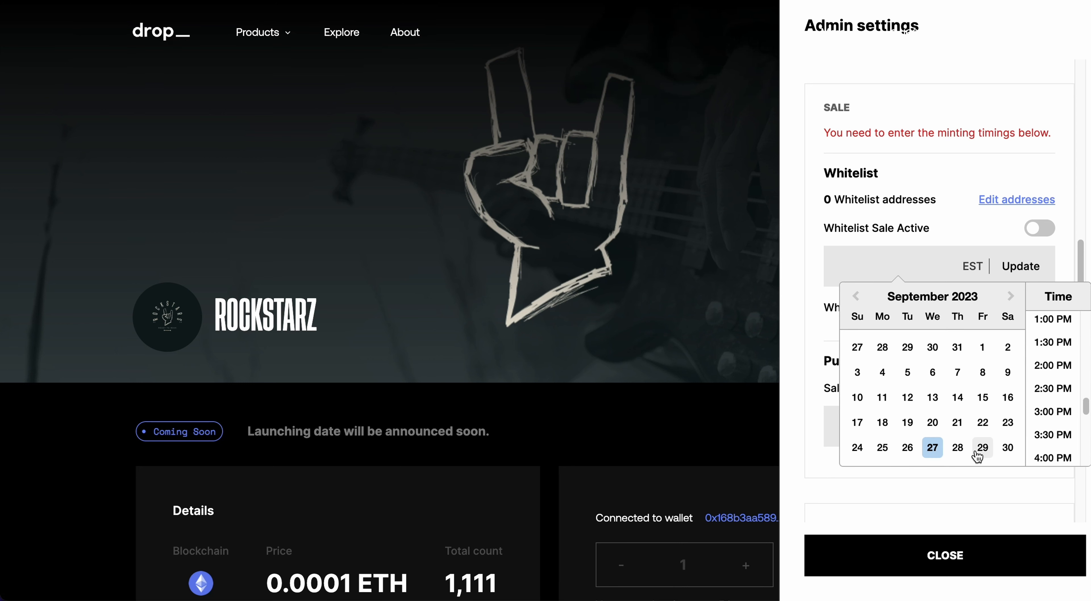
{"action": "left_click", "coordinate": [957, 447]}
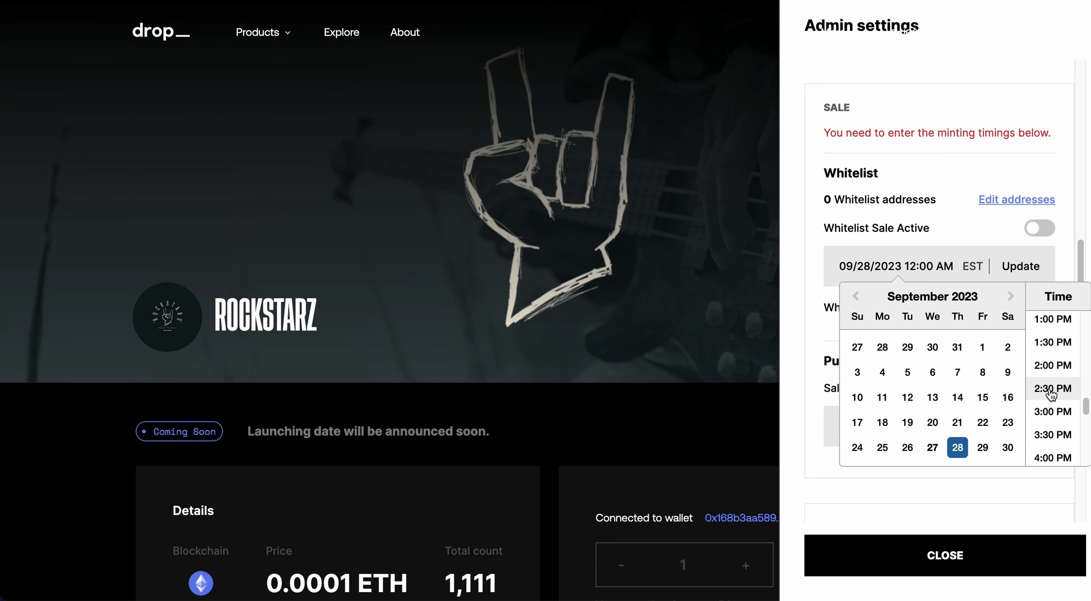
{"action": "left_click", "coordinate": [1051, 391]}
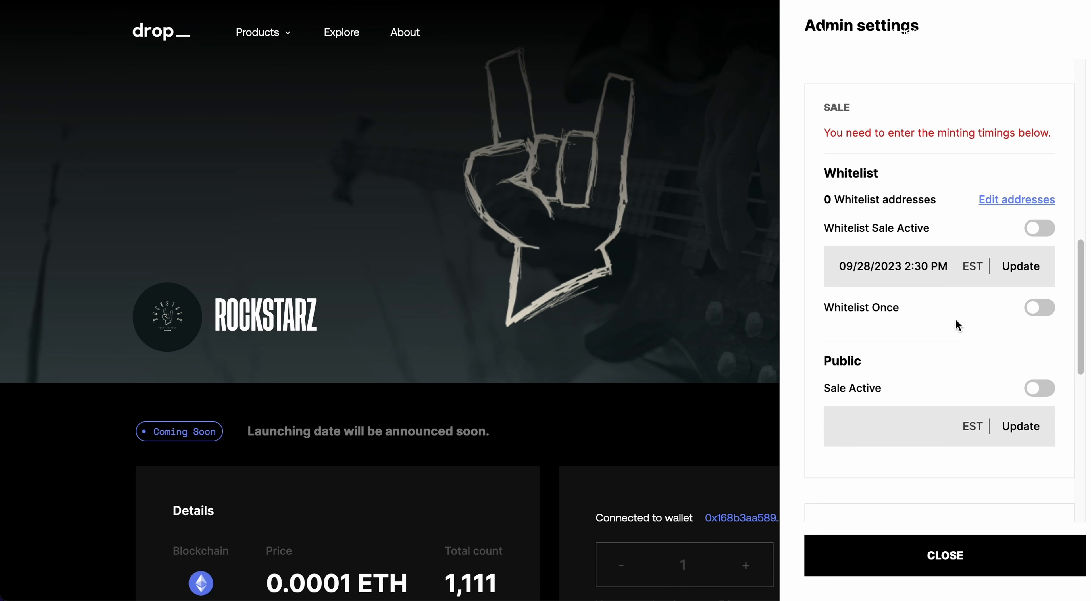
{"action": "left_click", "coordinate": [1021, 266]}
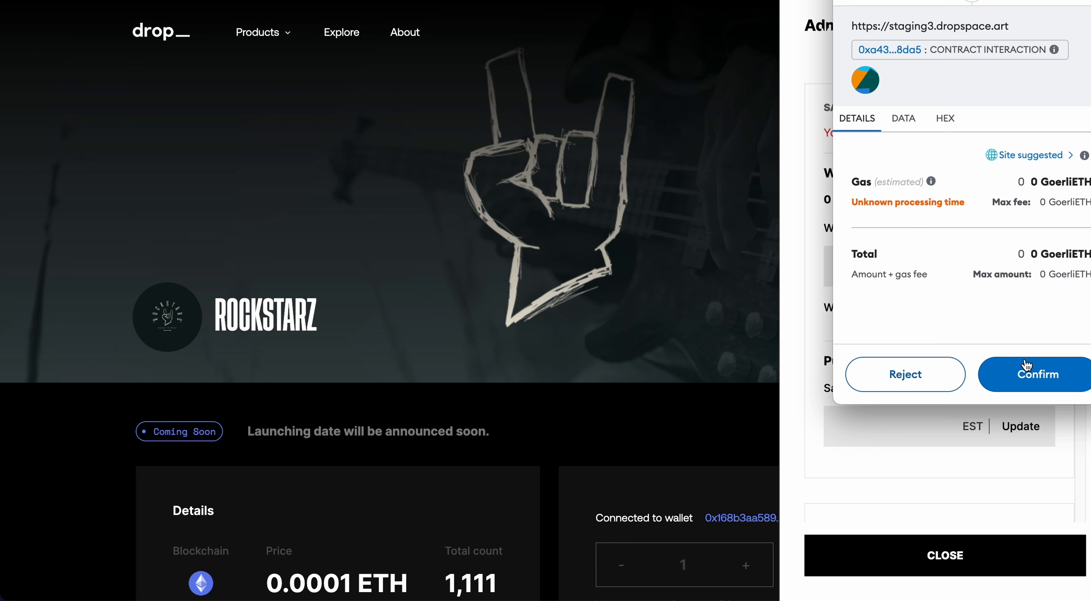
{"action": "left_click", "coordinate": [1025, 366]}
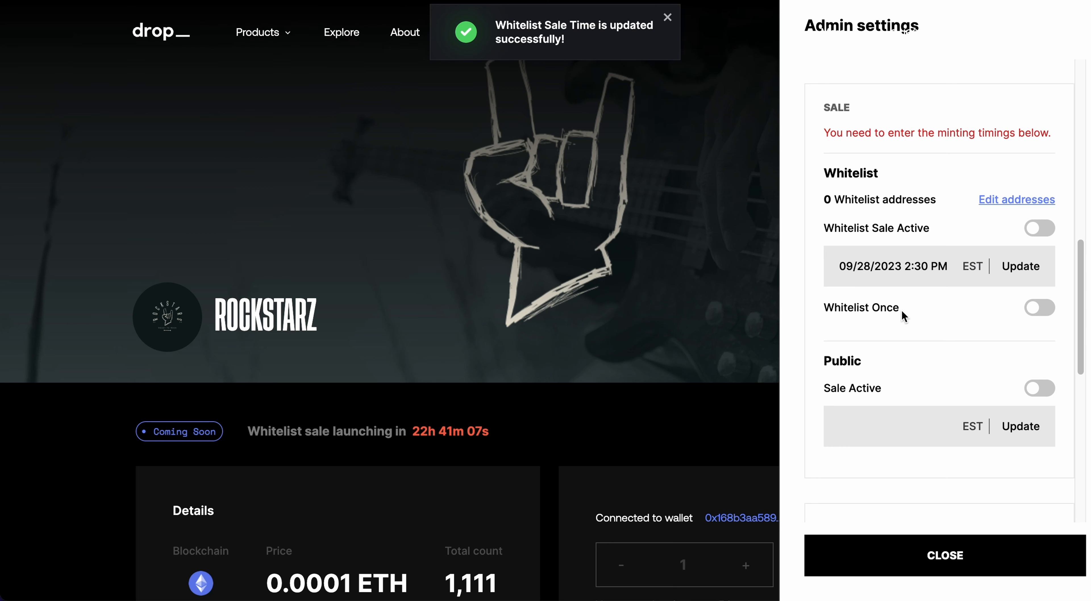
{"action": "scroll", "coordinate": [915, 301], "scroll_direction": "down", "scroll_amount": 2}
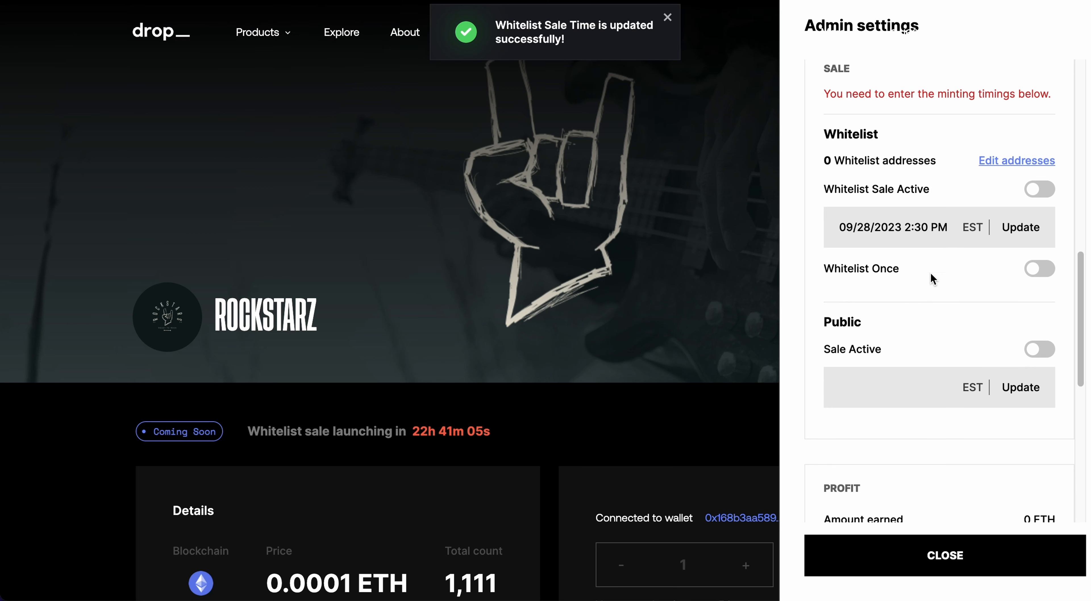
{"action": "scroll", "coordinate": [930, 274], "scroll_direction": "down", "scroll_amount": 3}
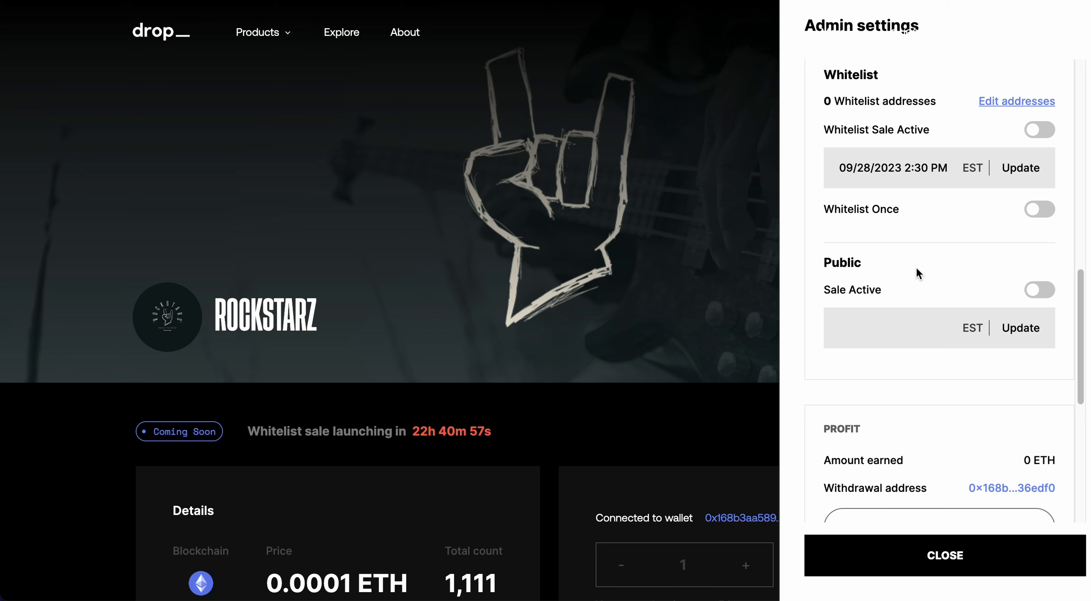
{"action": "scroll", "coordinate": [951, 302], "scroll_direction": "down", "scroll_amount": 2}
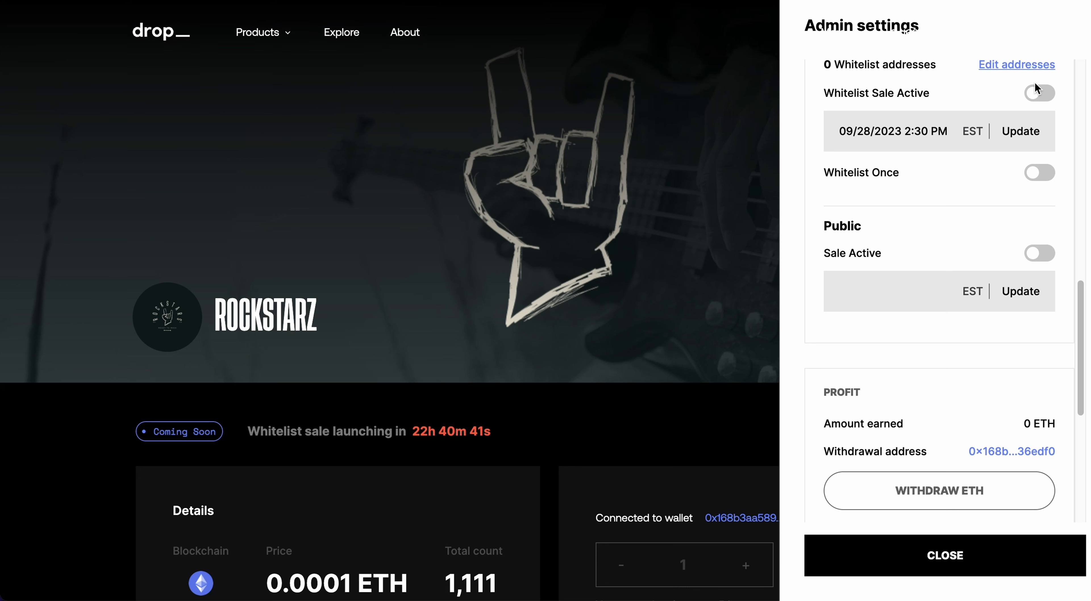
{"action": "scroll", "coordinate": [907, 199], "scroll_direction": "down", "scroll_amount": 5}
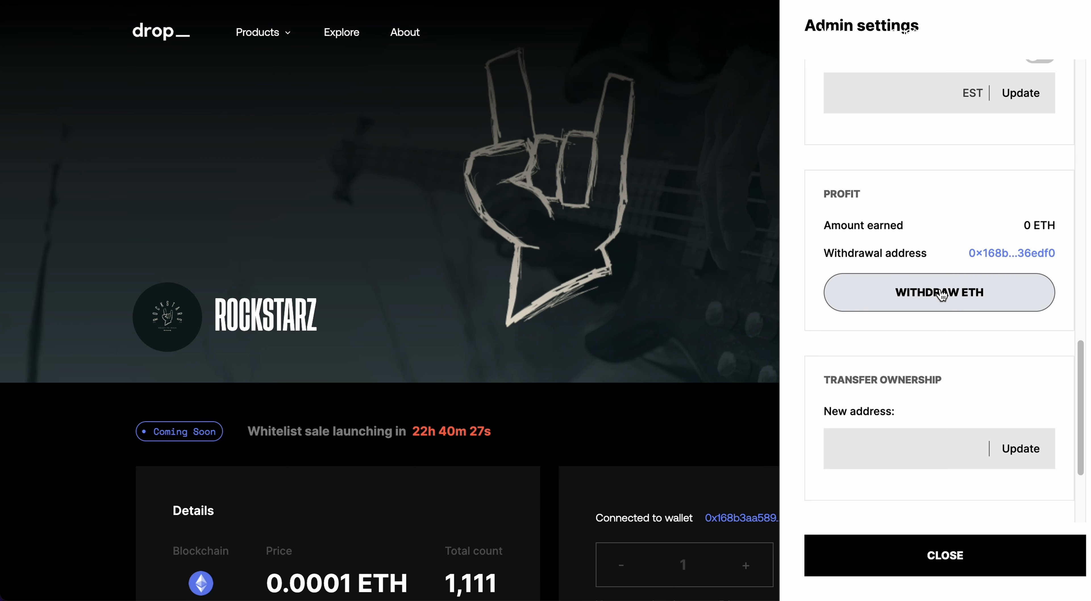
{"action": "scroll", "coordinate": [846, 412], "scroll_direction": "down", "scroll_amount": 3}
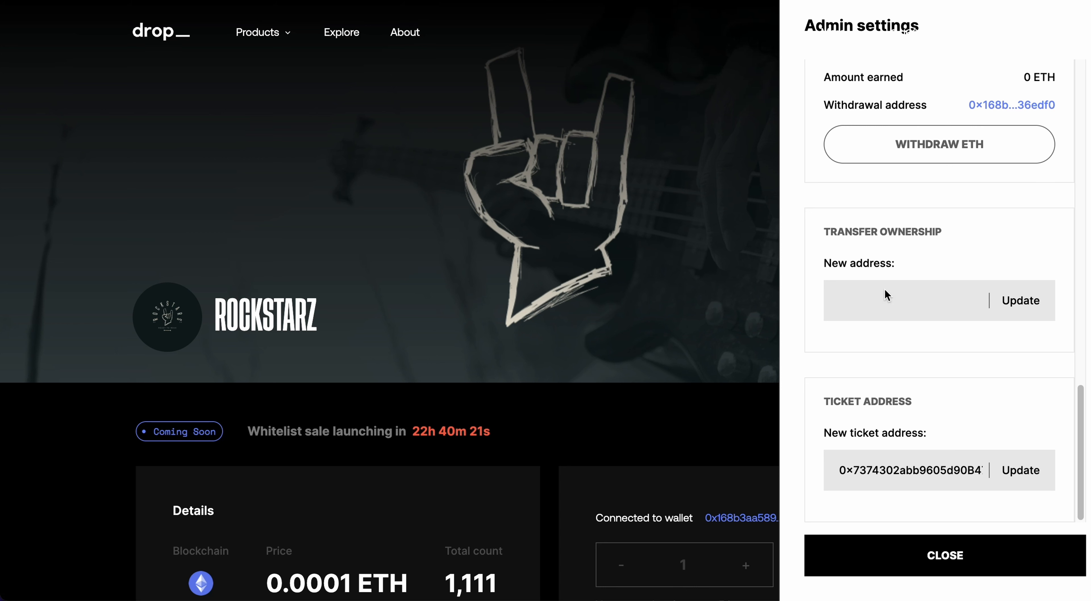
{"action": "left_click", "coordinate": [871, 298]}
{"action": "scroll", "coordinate": [933, 348], "scroll_direction": "up", "scroll_amount": 10}
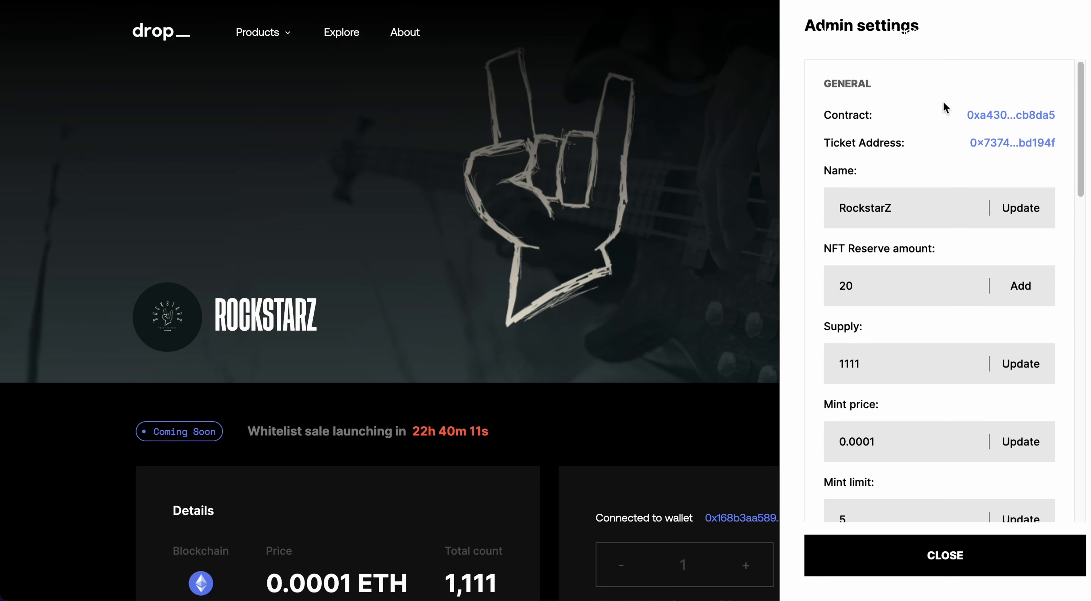
- Close Admin settings and preview the RockstarZ embed widget from the Dashboard, showing September 28, 2023 minting
{"action": "left_click", "coordinate": [920, 557]}
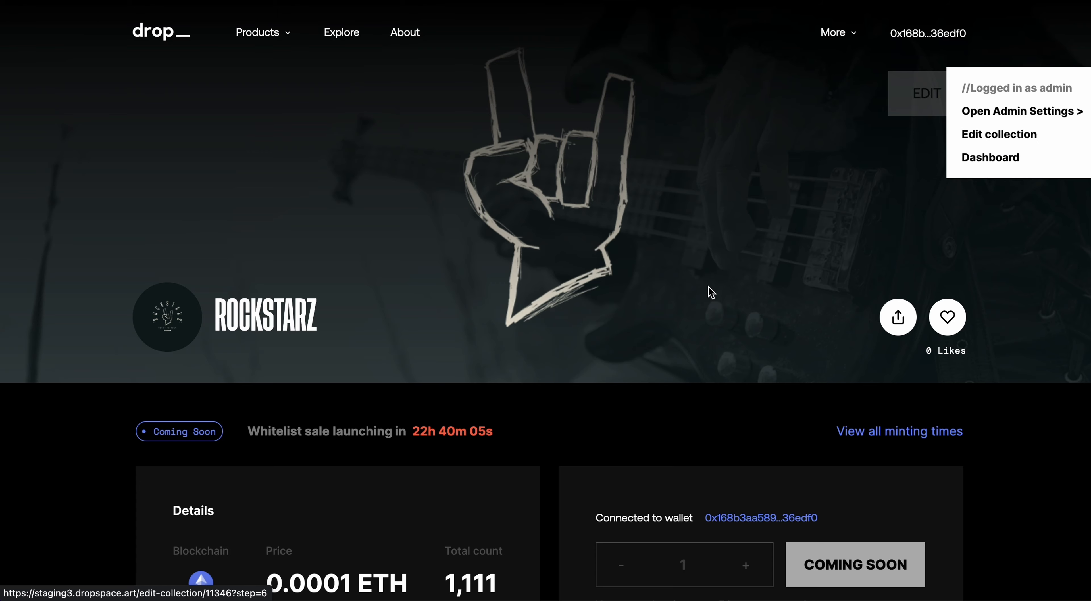
{"action": "scroll", "coordinate": [708, 292], "scroll_direction": "down", "scroll_amount": 2}
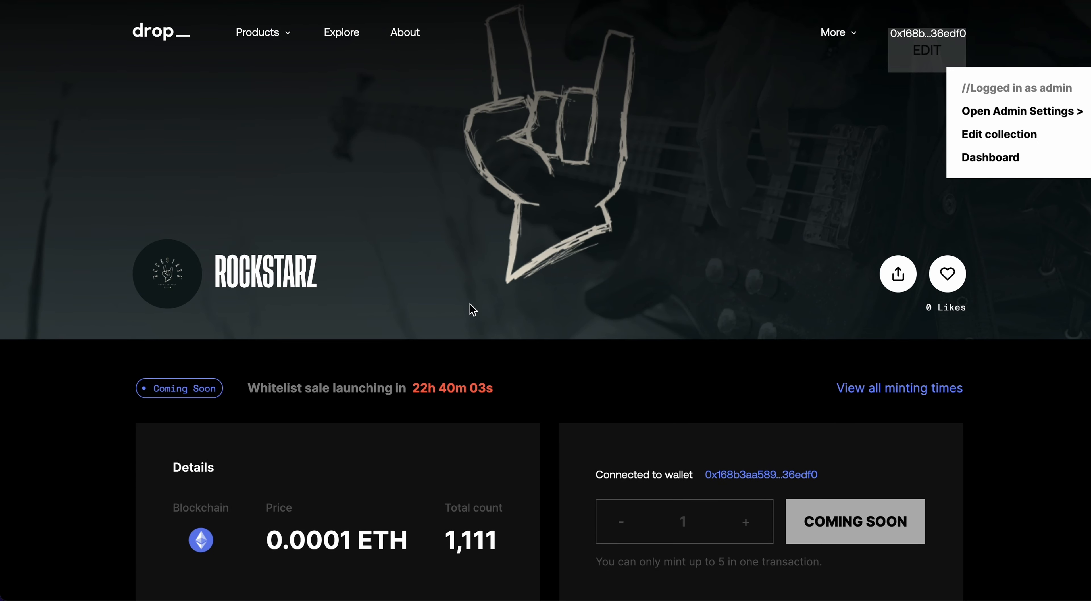
{"action": "scroll", "coordinate": [338, 364], "scroll_direction": "down", "scroll_amount": 2}
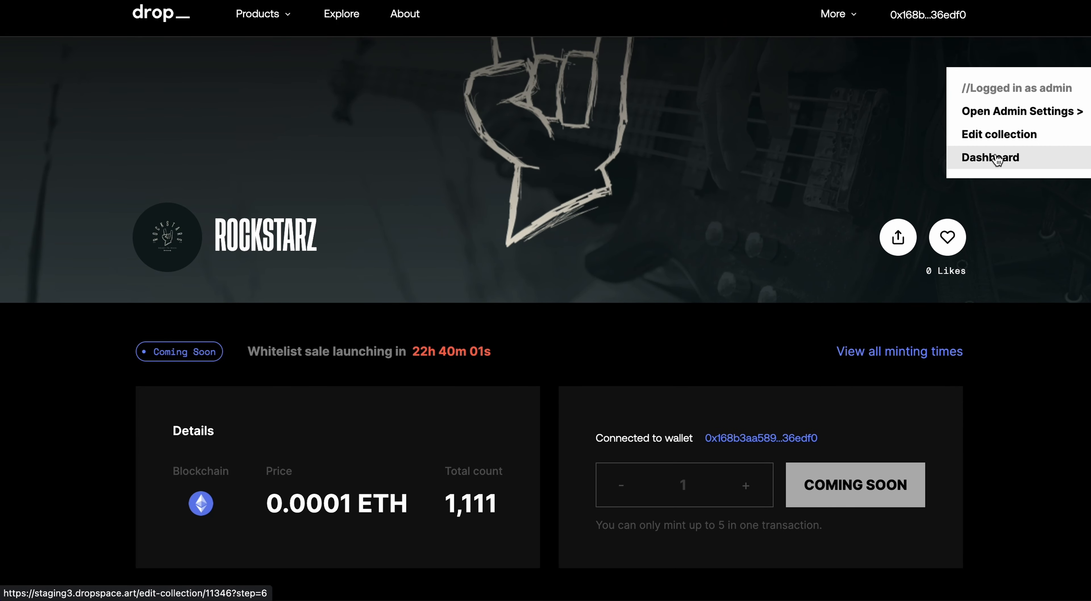
{"action": "left_click", "coordinate": [989, 163]}
{"action": "scroll", "coordinate": [716, 335], "scroll_direction": "down", "scroll_amount": 4}
{"action": "scroll", "coordinate": [720, 339], "scroll_direction": "down", "scroll_amount": 8}
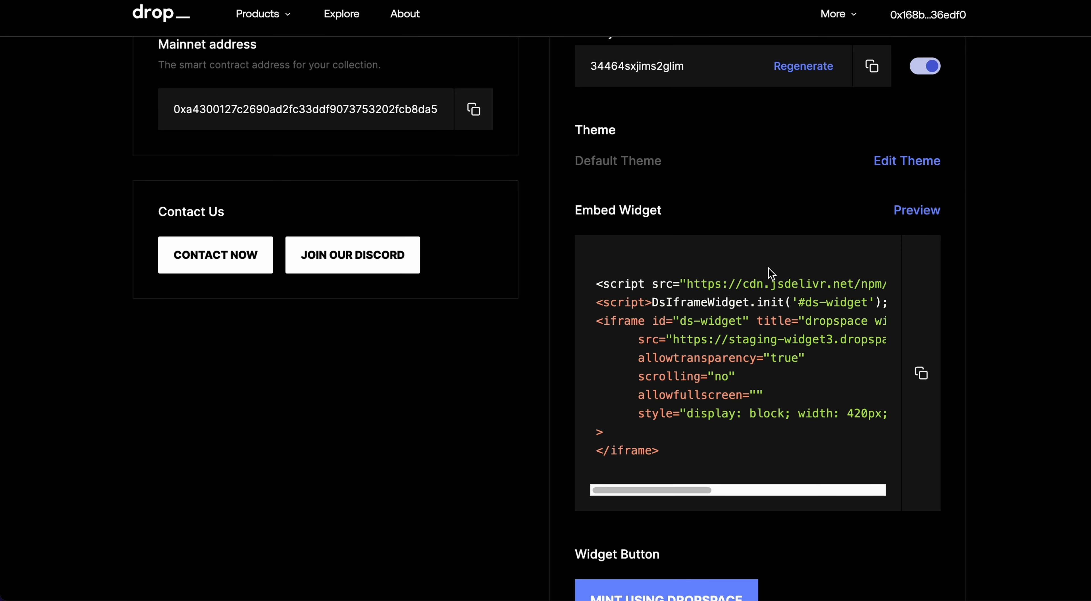
{"action": "left_click", "coordinate": [937, 216]}
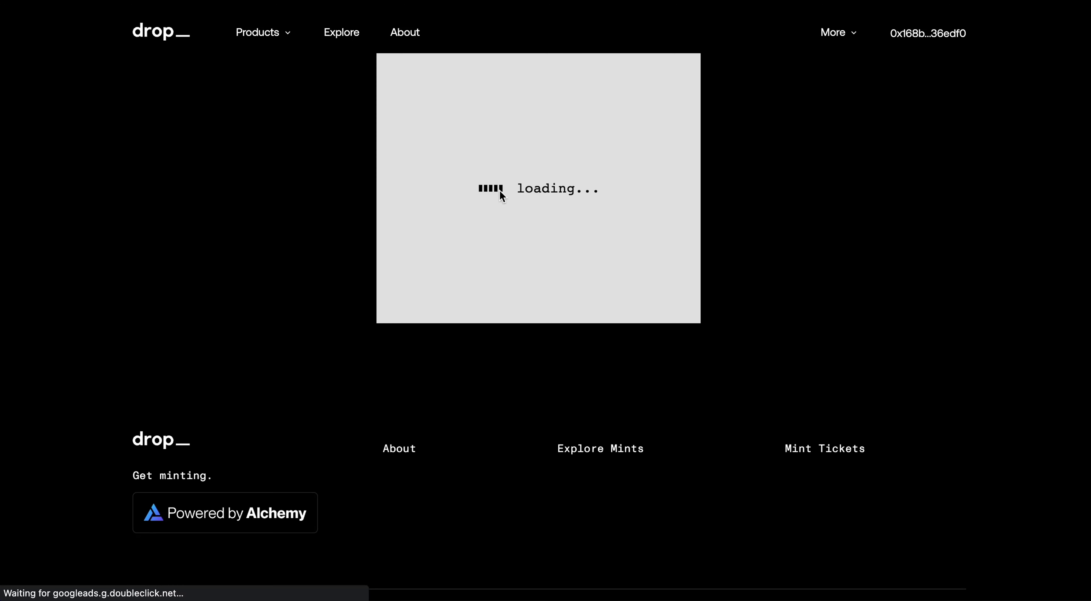
{"action": "scroll", "coordinate": [523, 223], "scroll_direction": "down", "scroll_amount": 1}
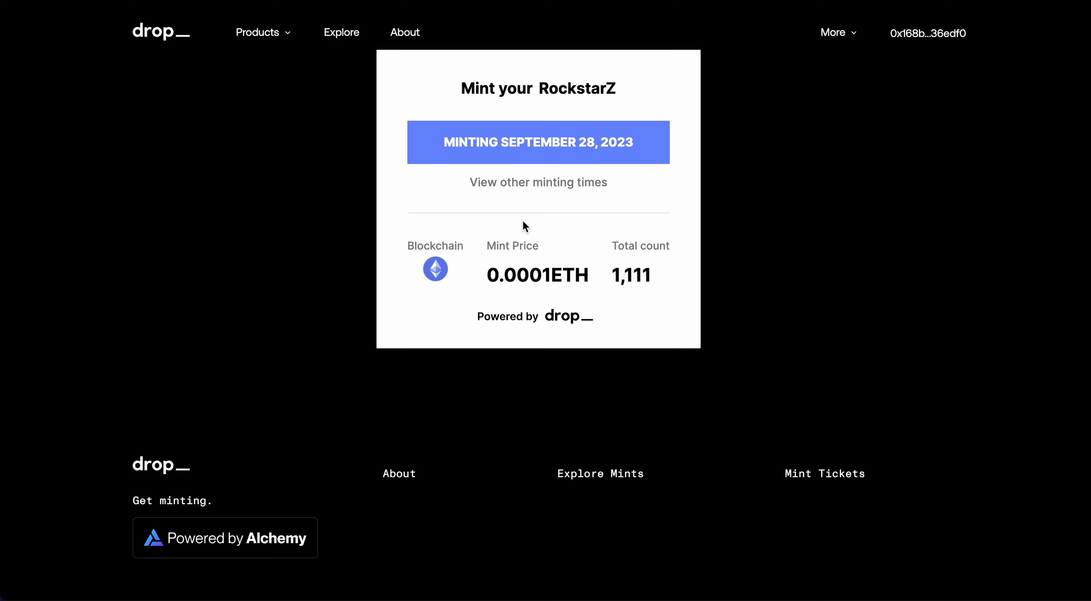
{"action": "scroll", "coordinate": [530, 184], "scroll_direction": "up", "scroll_amount": 1}
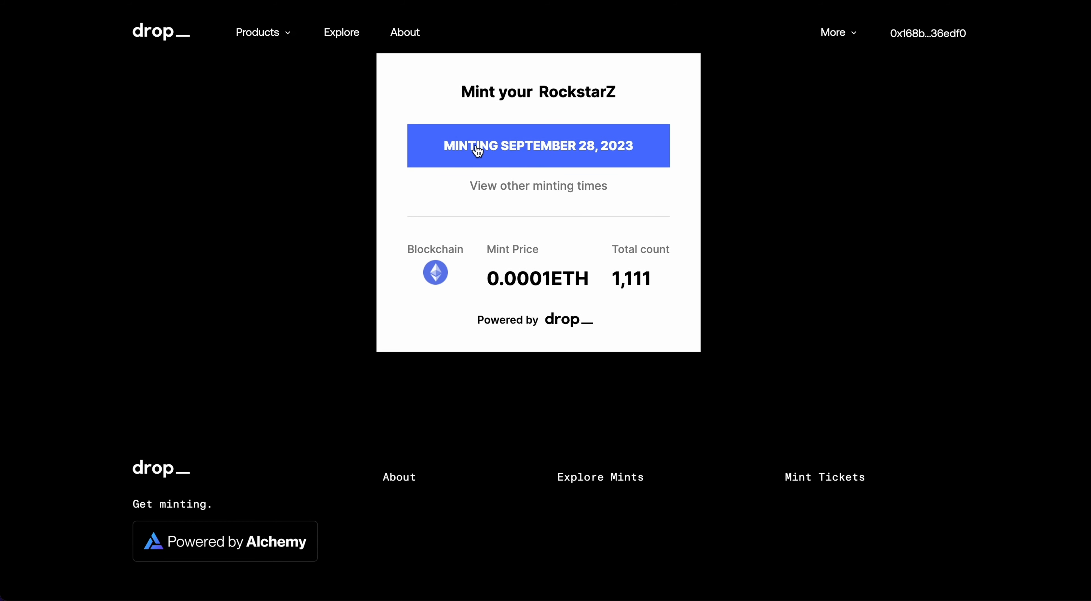
{"action": "left_click", "coordinate": [534, 185]}
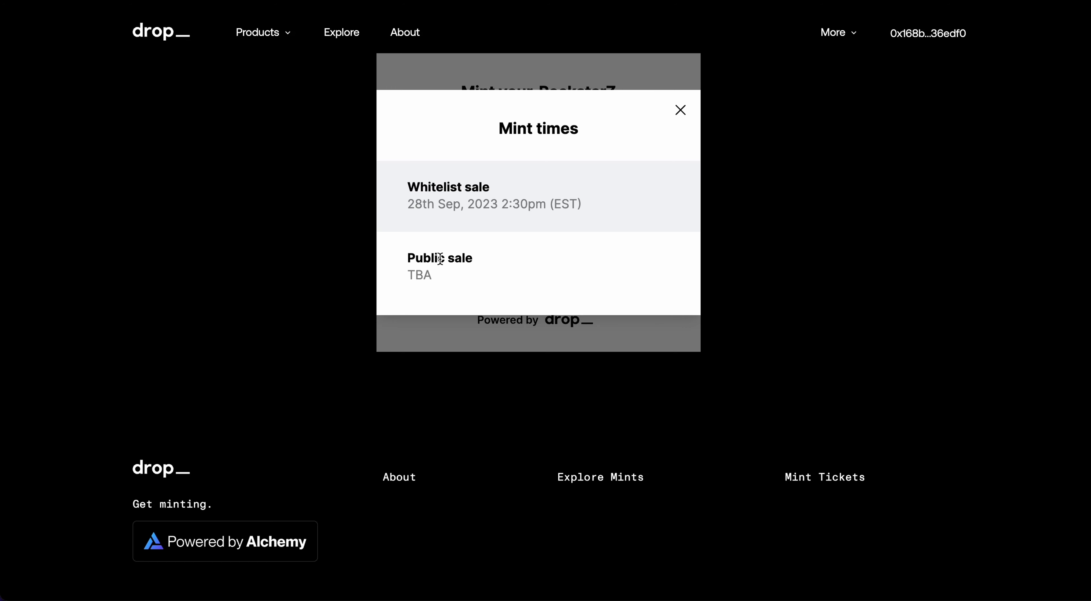
{"action": "left_click", "coordinate": [680, 110]}
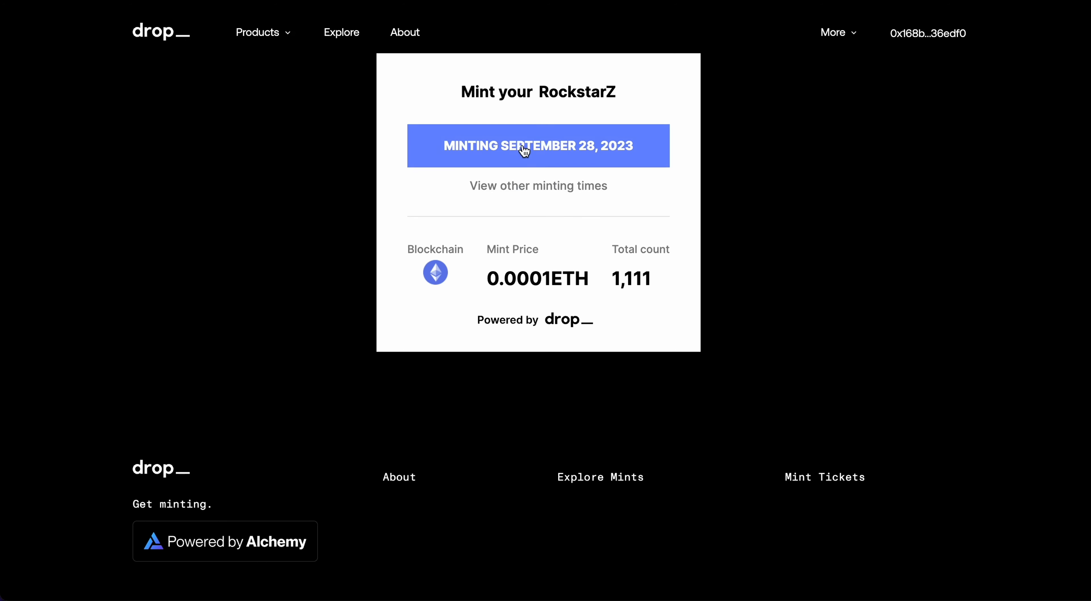